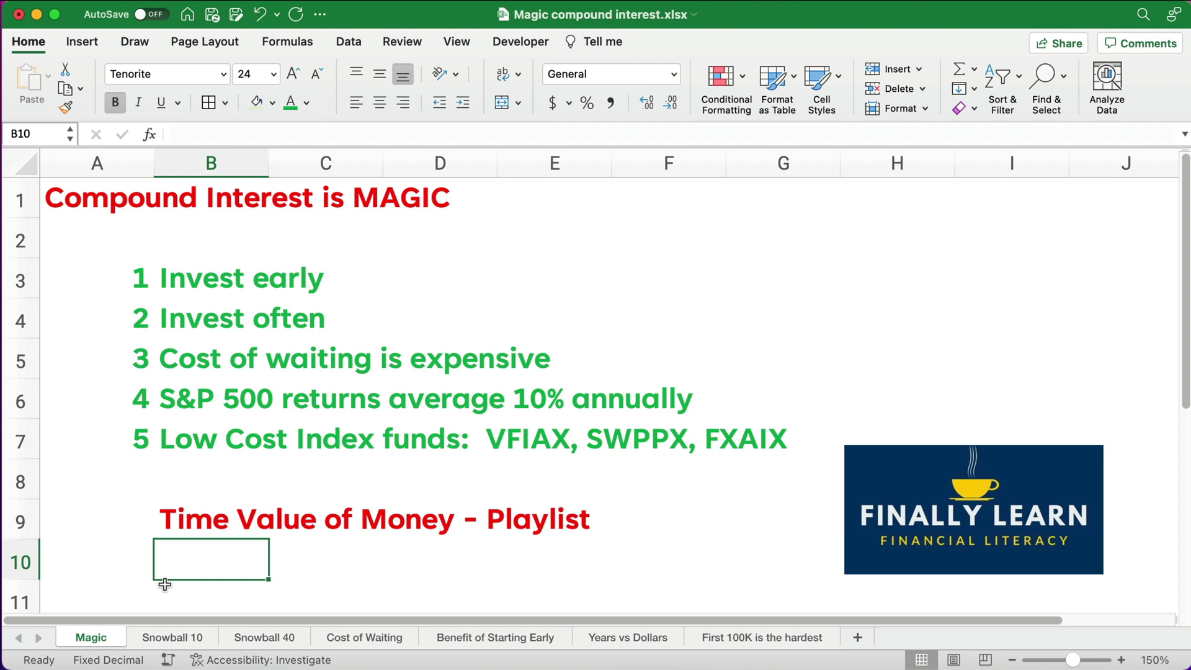
# Go to the Snowball 10 sheet with its monthly-investment table and Portfolio Growth chart
pyautogui.click(171, 639)
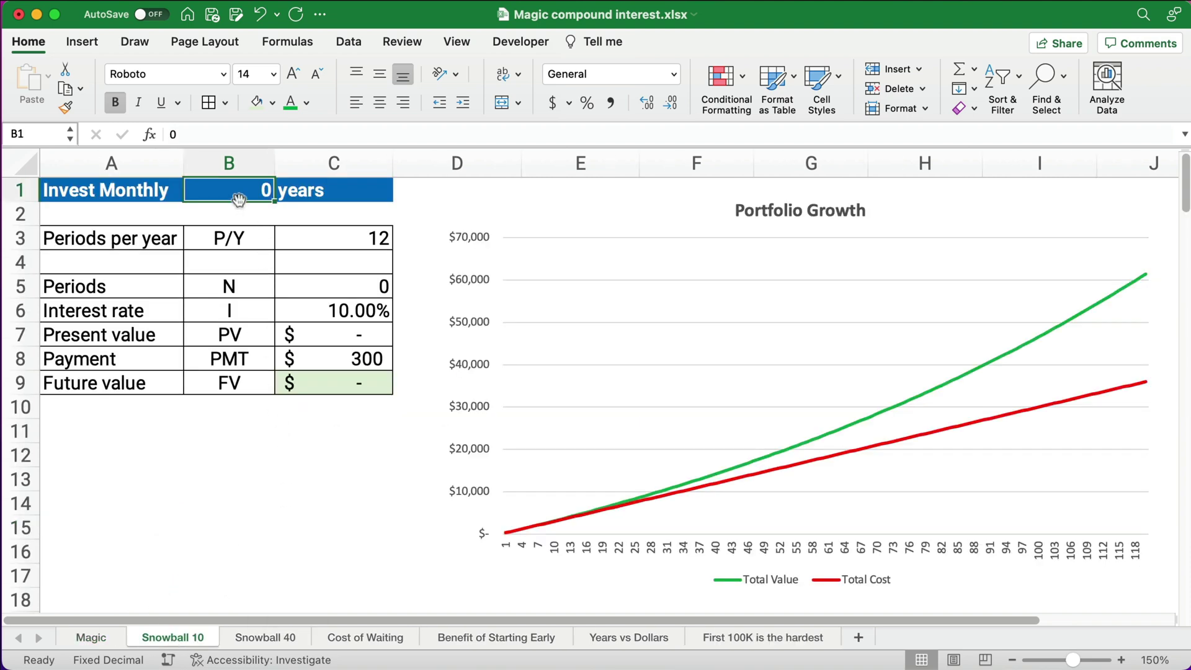
# Enter 10 years in B1 and review the FV formula in C9 and the 10% rate in C6
pyautogui.write('10')
pyautogui.press('Return')
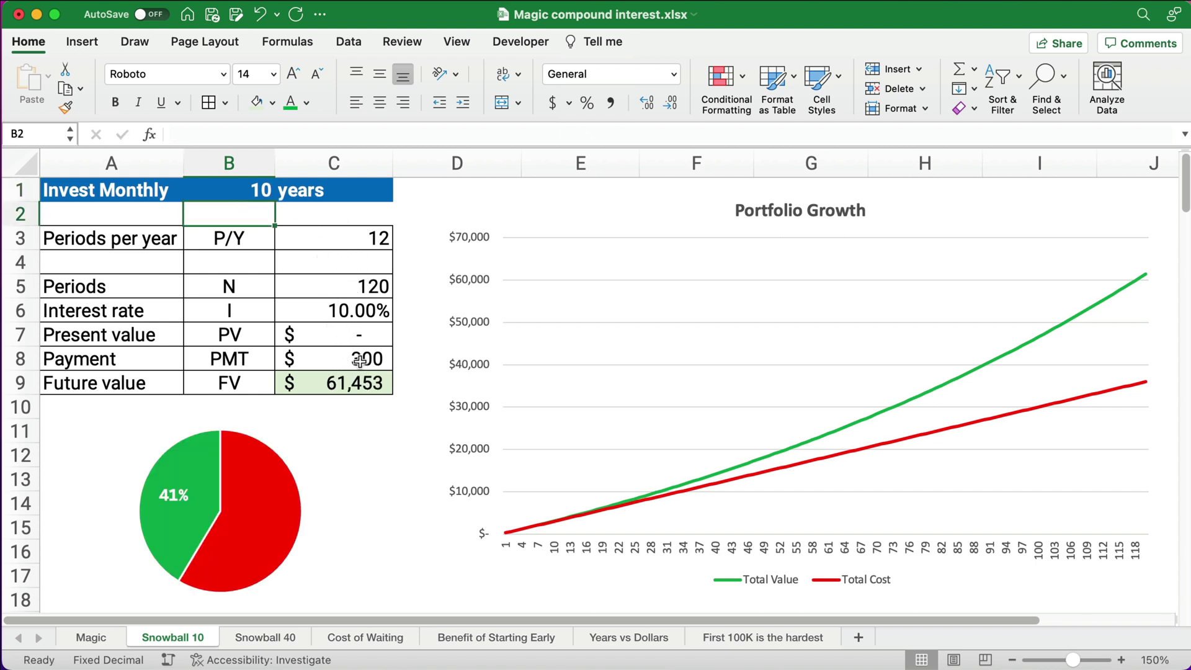
pyautogui.click(357, 397)
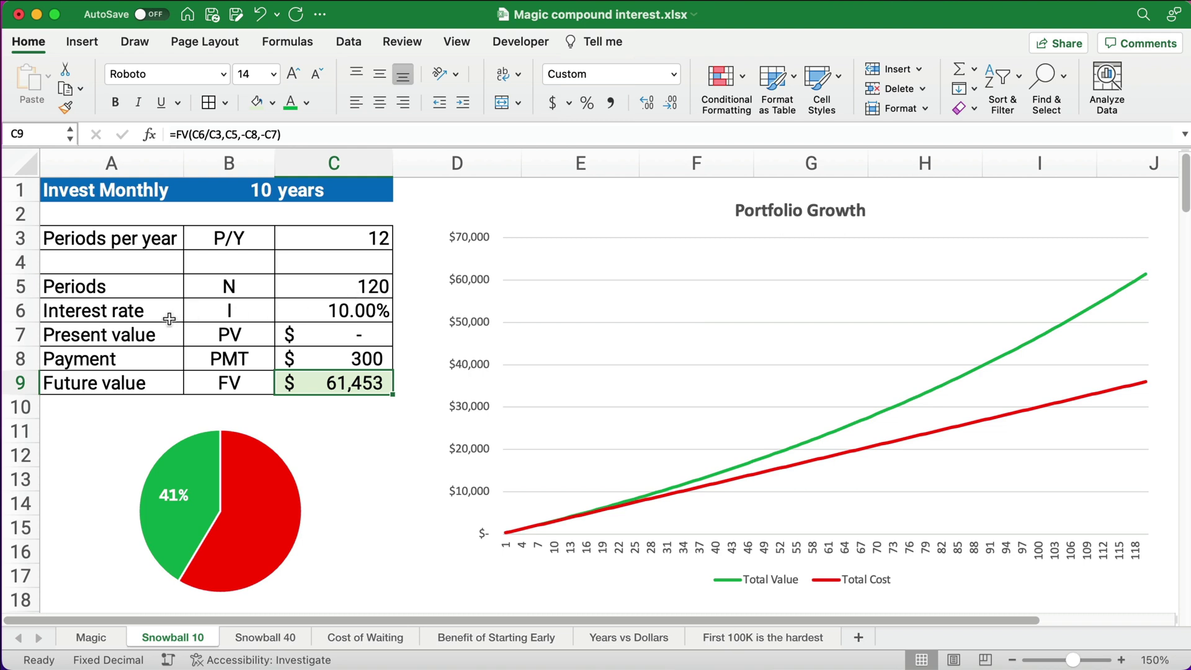
pyautogui.click(342, 310)
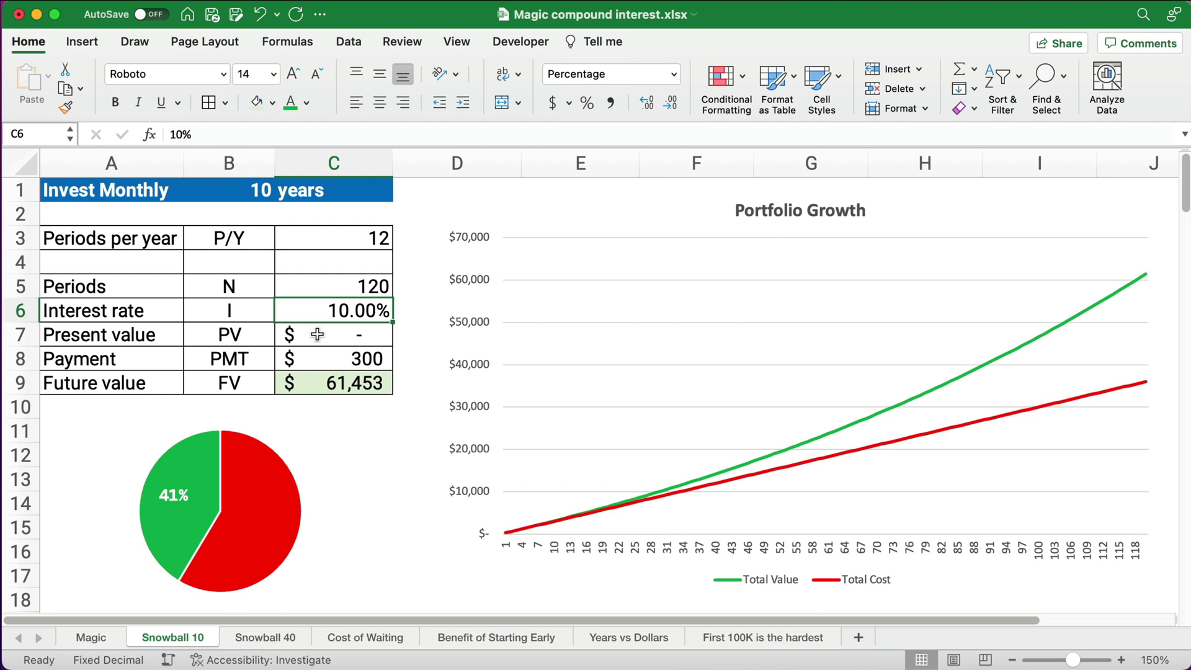
pyautogui.click(342, 383)
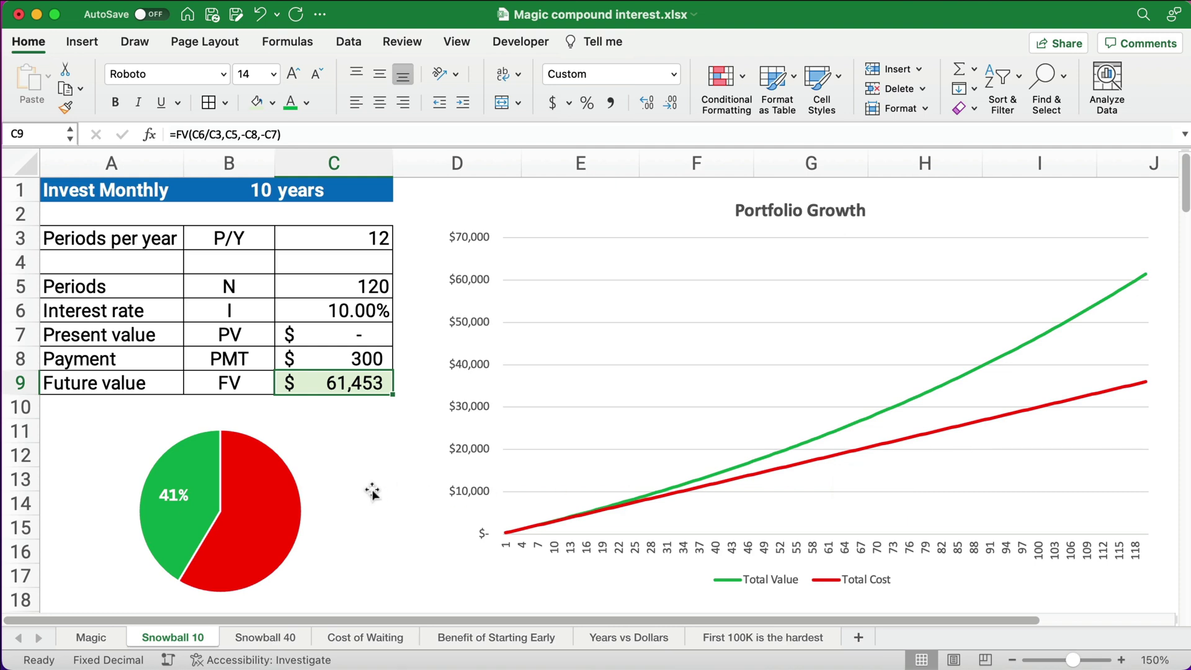
# Scroll through the Snowball 10 sheet and examine the Portfolio Growth chart lines
pyautogui.scroll(-5, 372, 492)
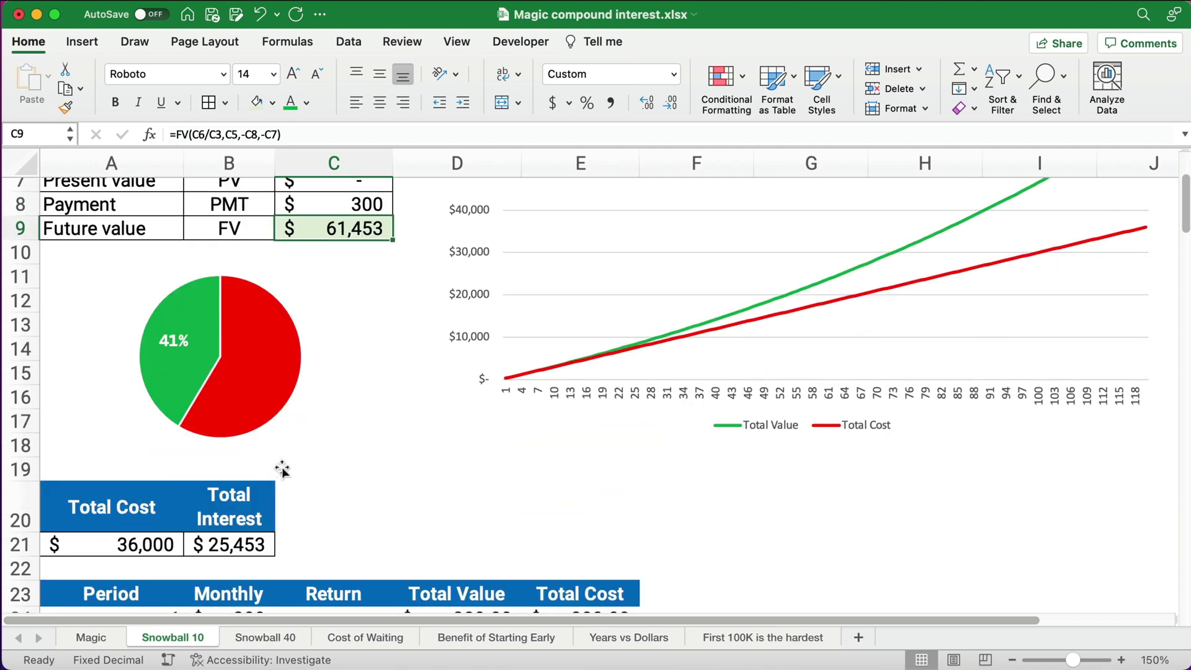
pyautogui.scroll(5, 291, 465)
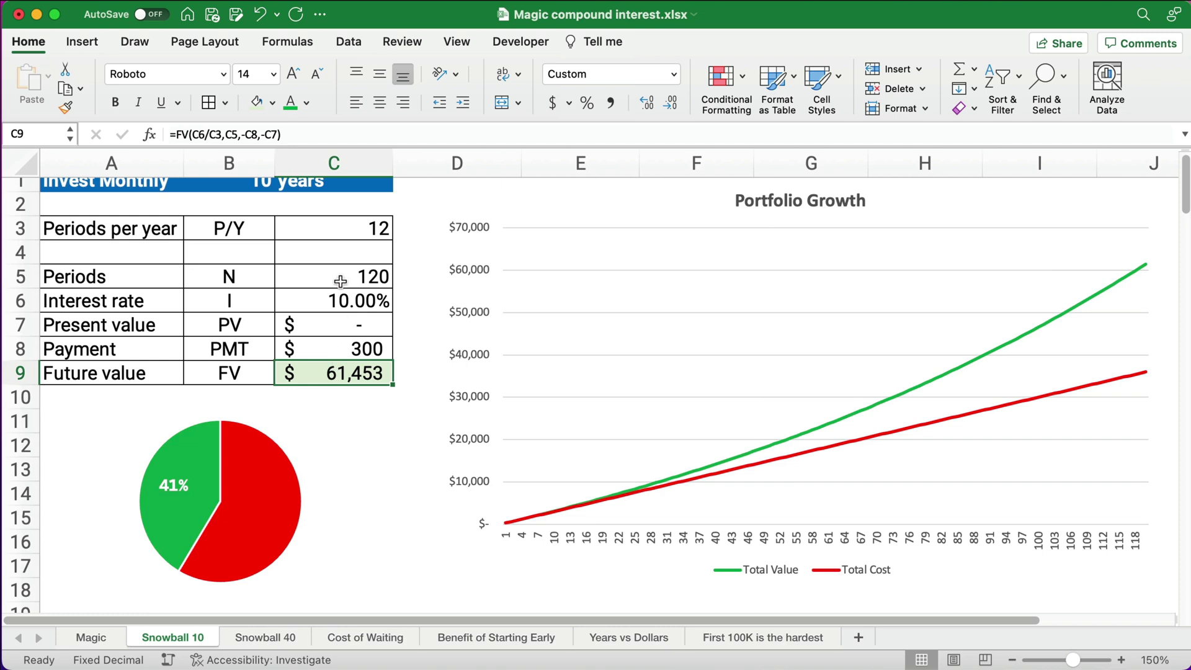
pyautogui.scroll(-8, 357, 460)
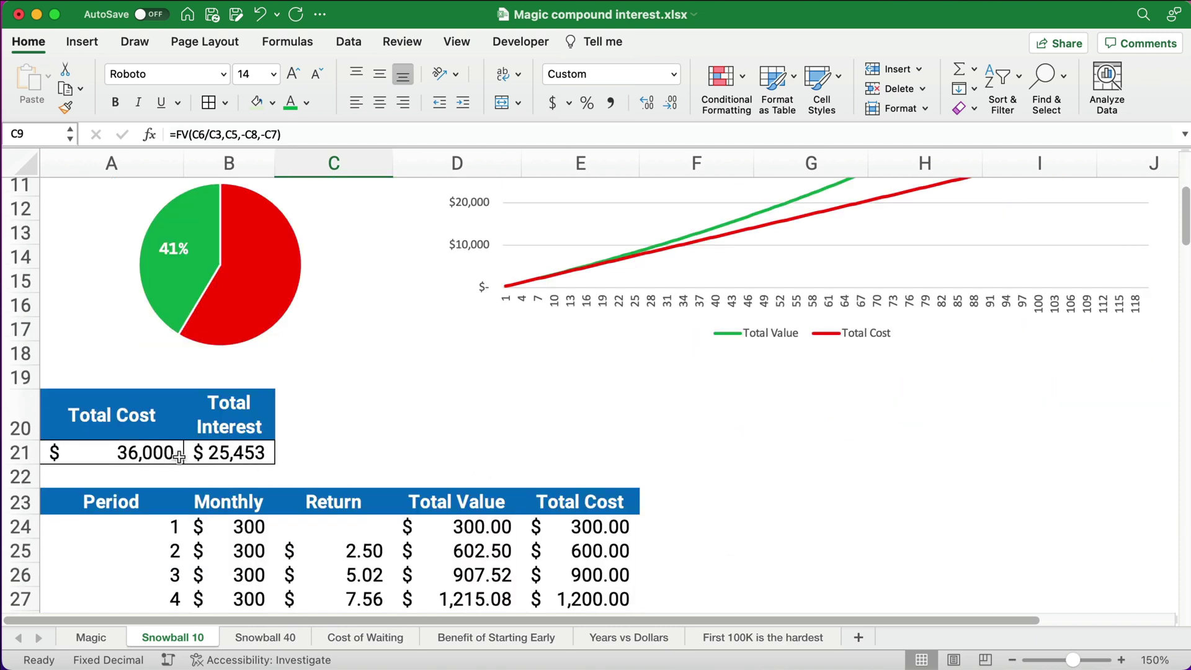
pyautogui.scroll(8, 385, 433)
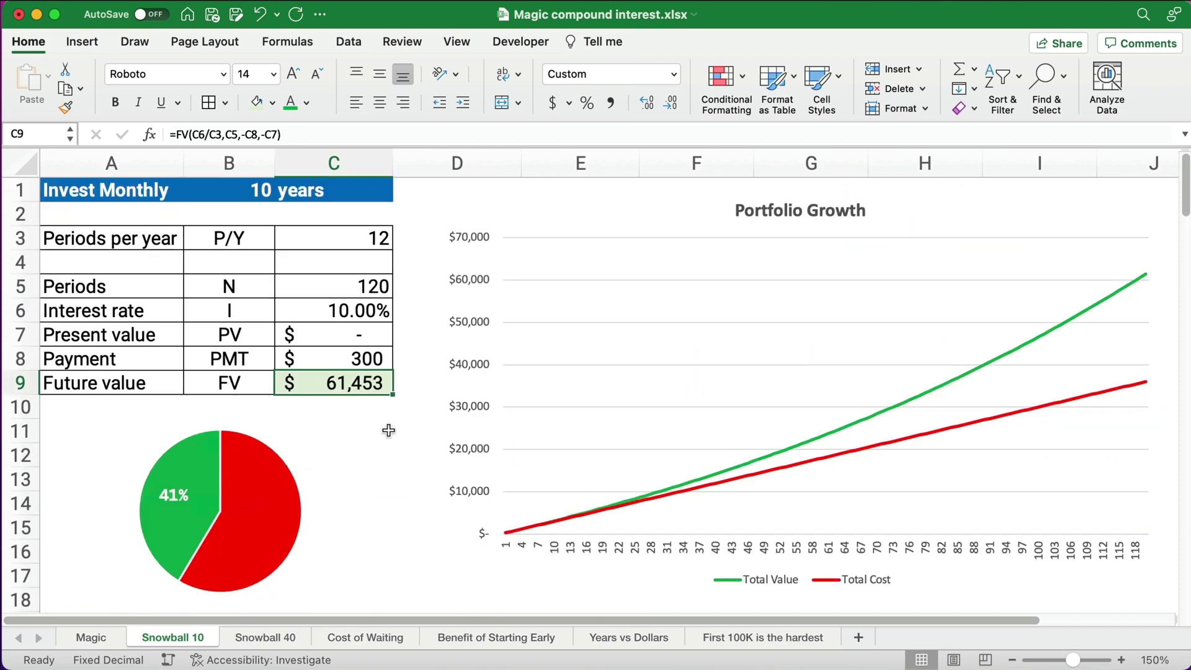
pyautogui.scroll(-1, 388, 430)
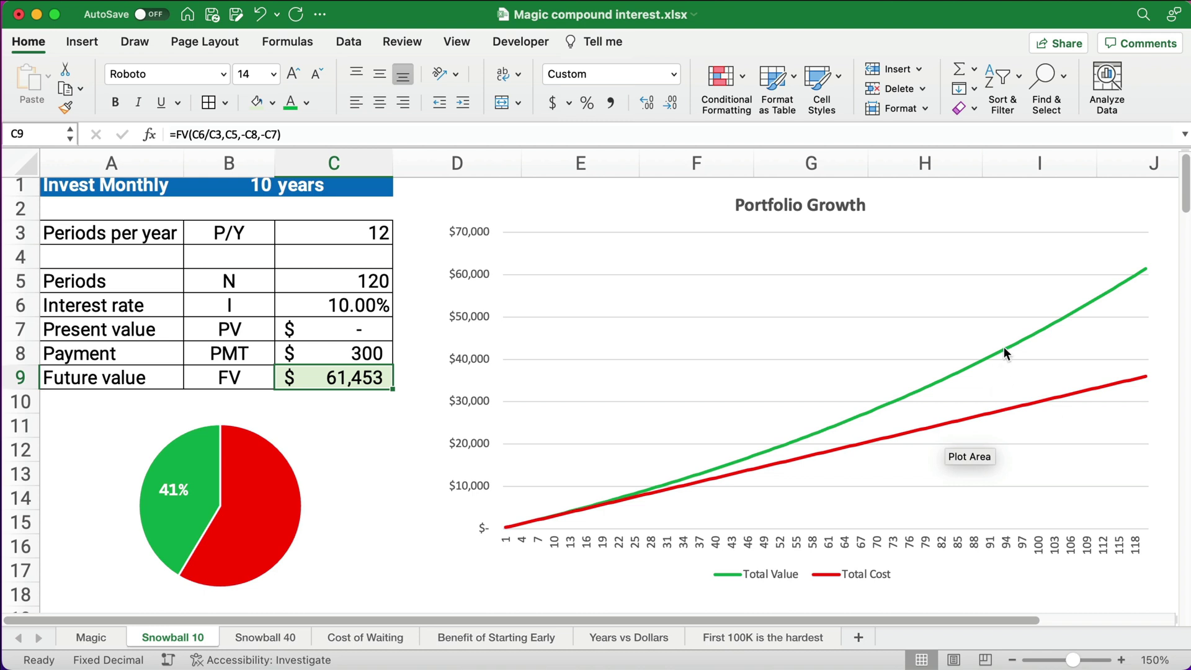
pyautogui.moveTo(1004, 348)
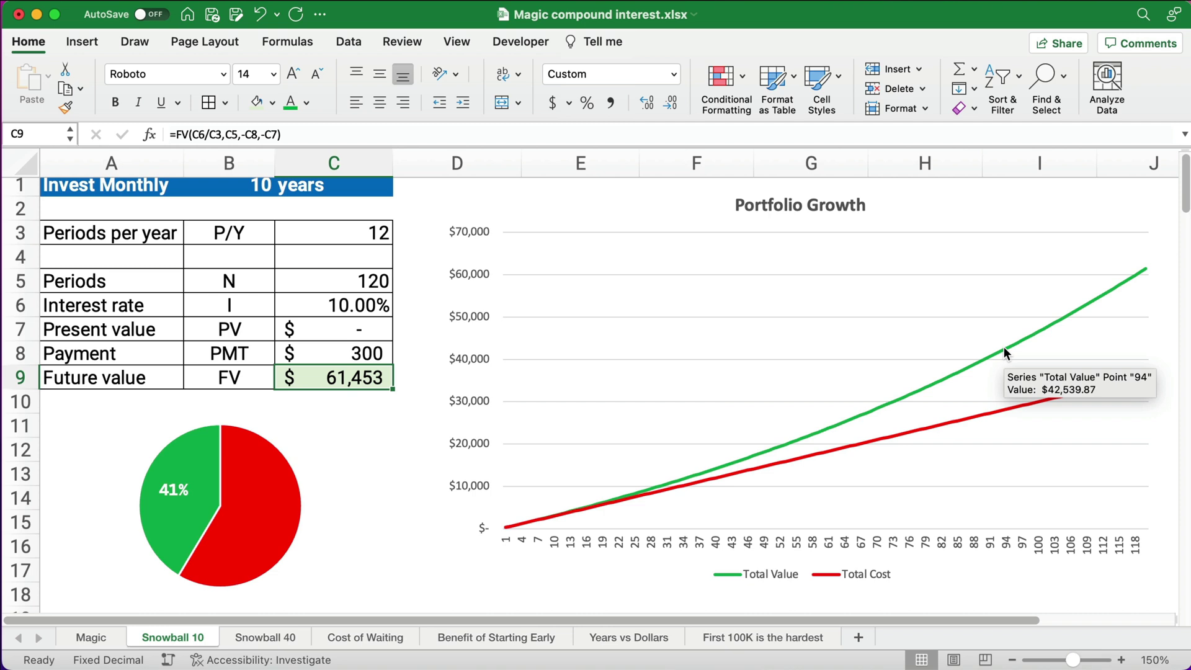
pyautogui.scroll(1, 1004, 352)
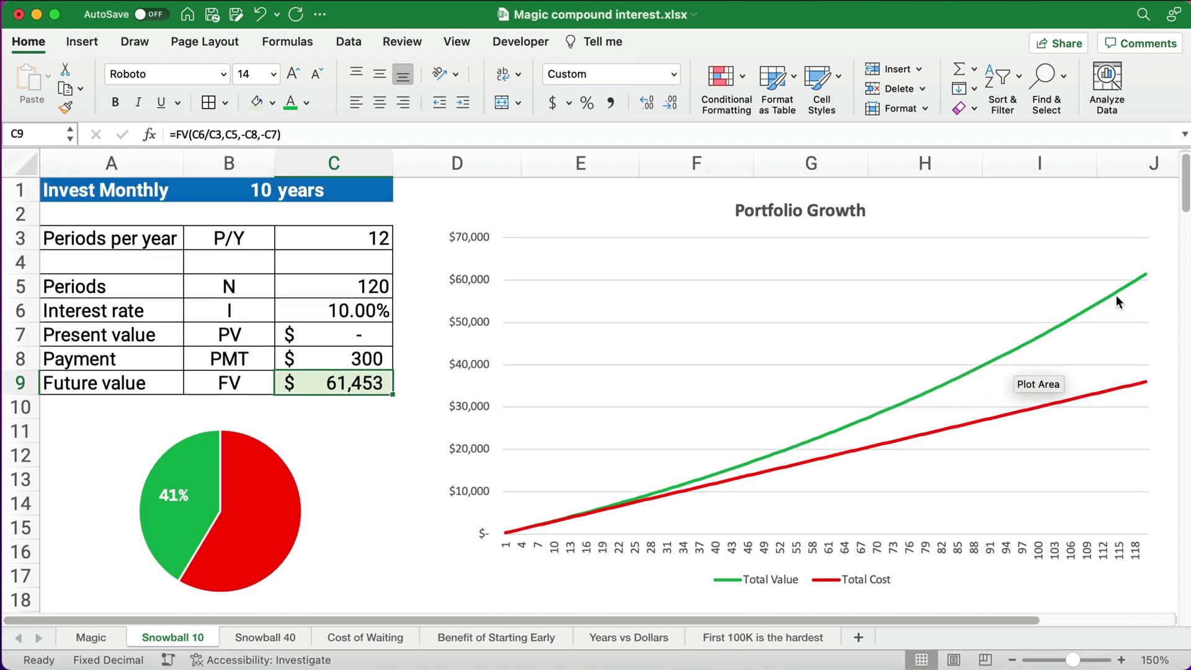
pyautogui.moveTo(1127, 273)
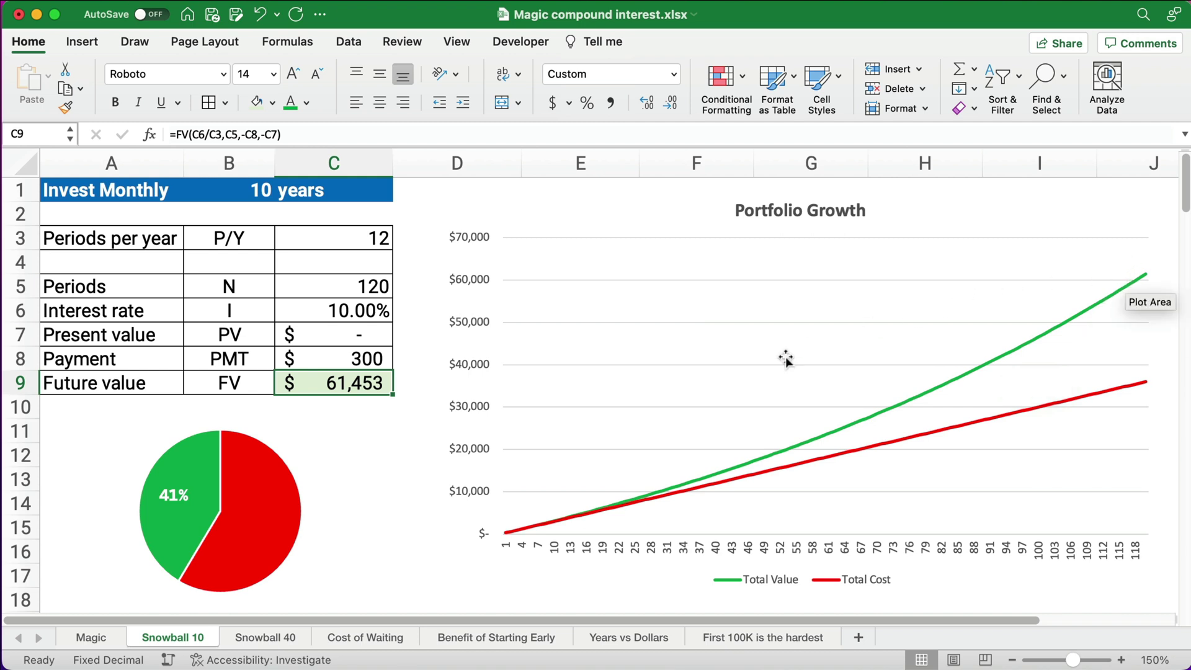
pyautogui.moveTo(563, 518)
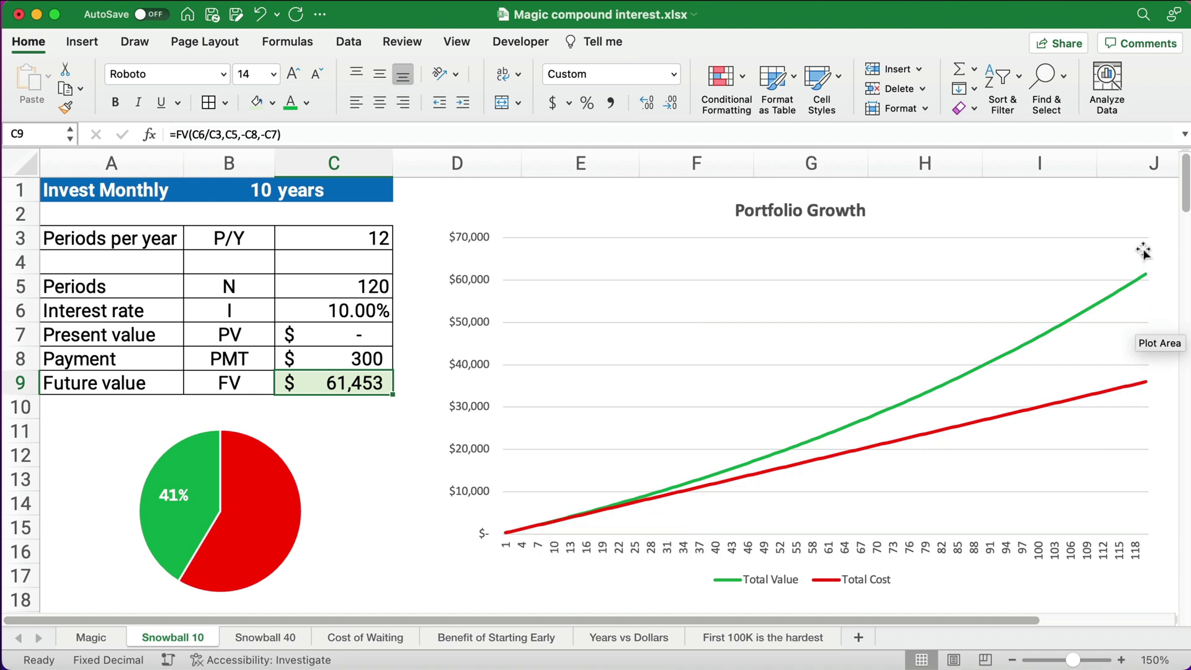
# Switch to the Snowball 40 sheet, still at 0 years with a blank future value
pyautogui.scroll(-5, 369, 549)
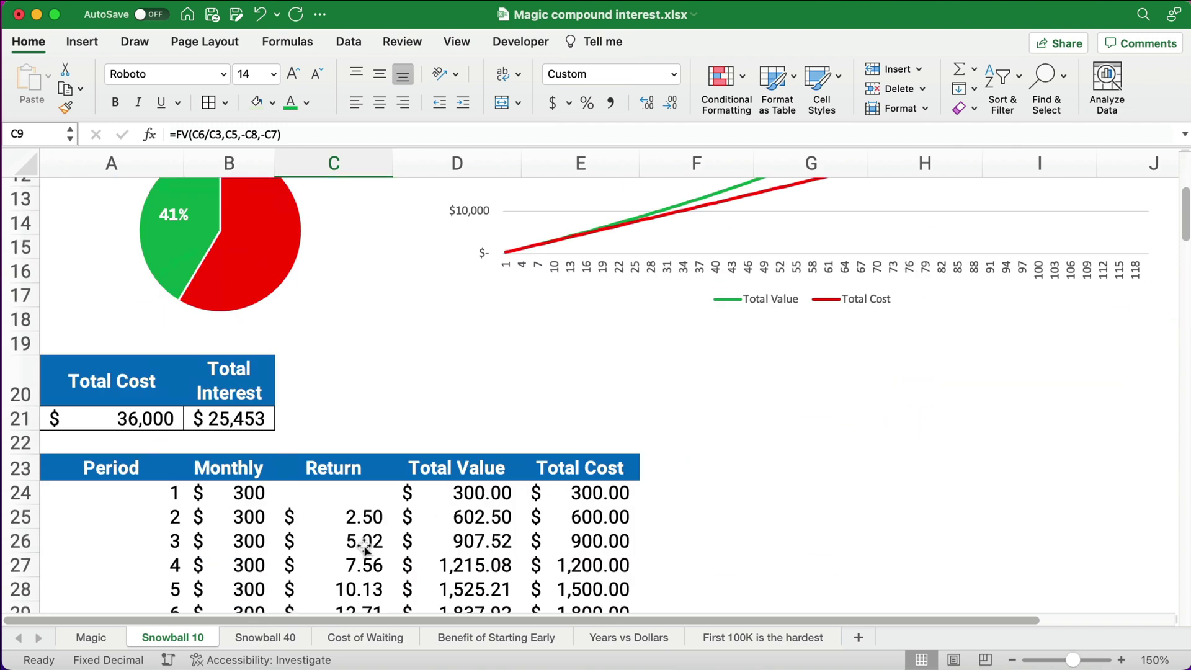
pyautogui.scroll(-5, 364, 549)
pyautogui.scroll(10, 425, 538)
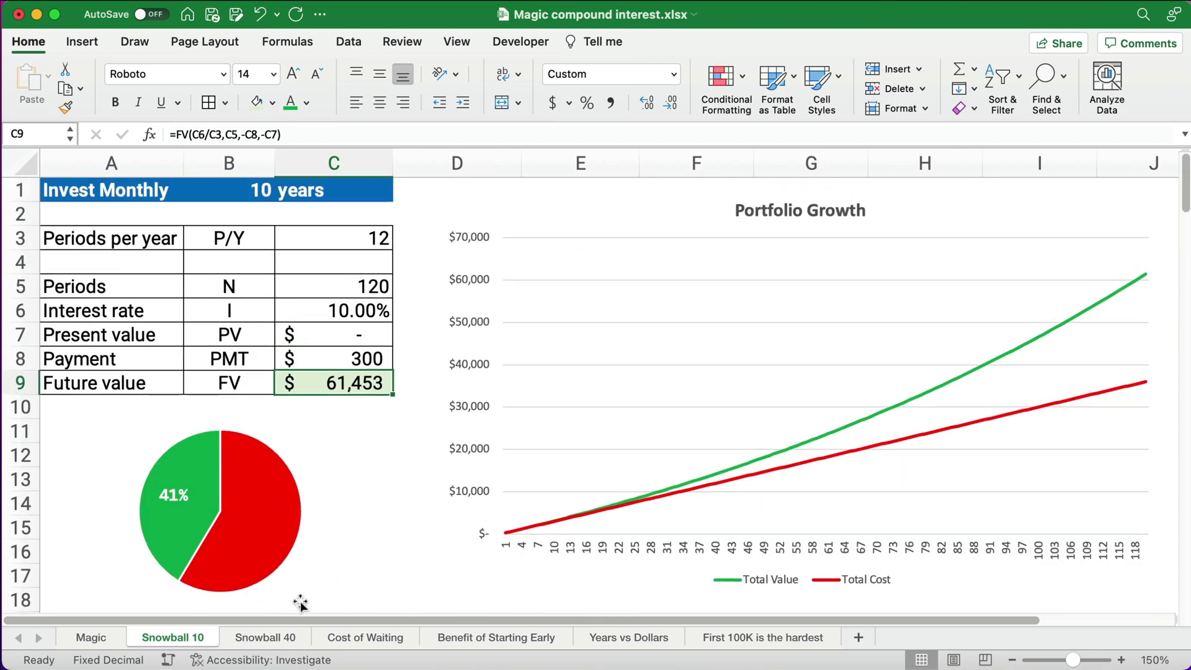
pyautogui.click(263, 639)
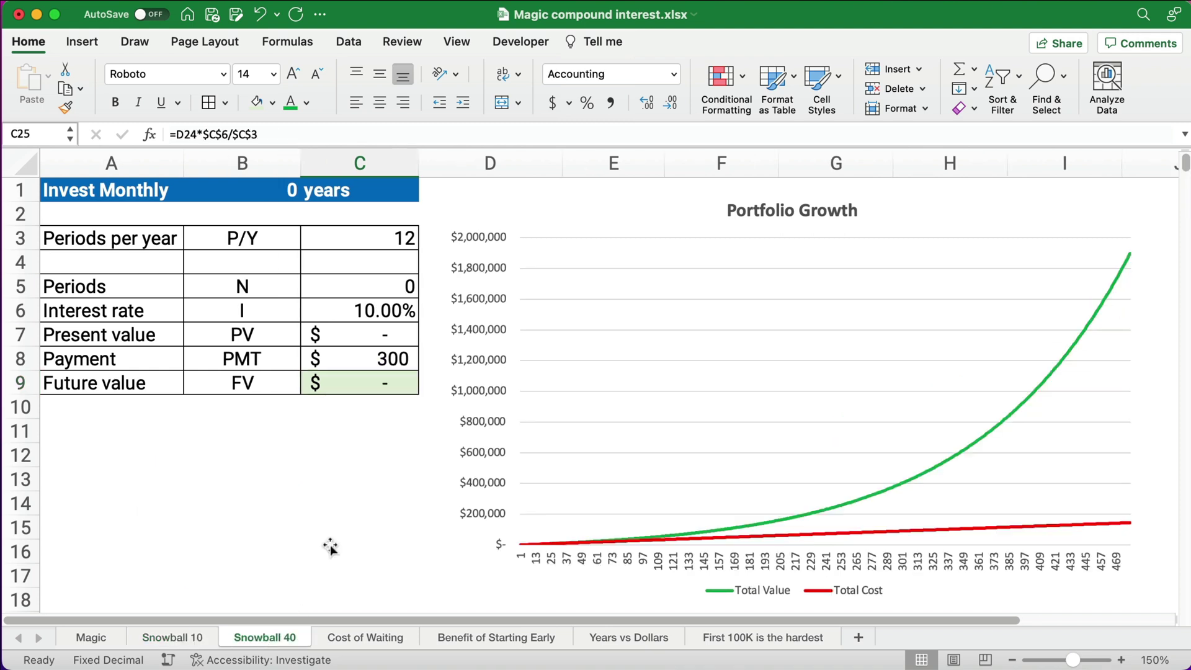
# Enter 40 years in B1, giving 480 periods and a $1,897,224 future value, then review the chart
pyautogui.click(258, 192)
pyautogui.write('40')
pyautogui.press('Return')
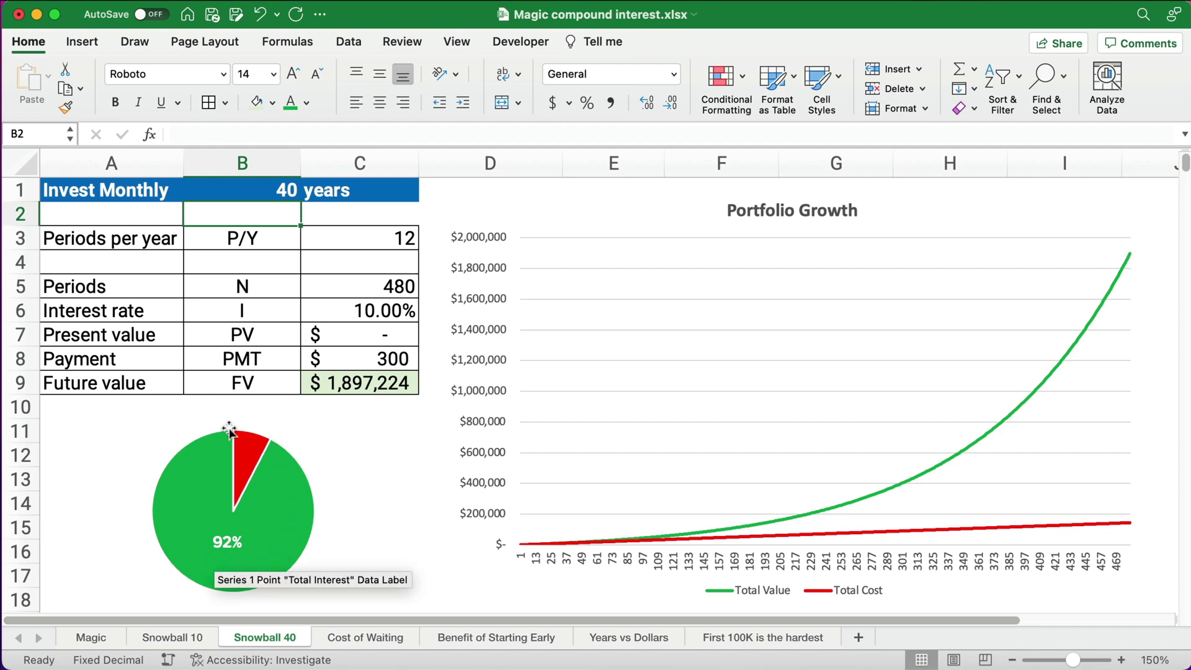
pyautogui.scroll(-5, 93, 530)
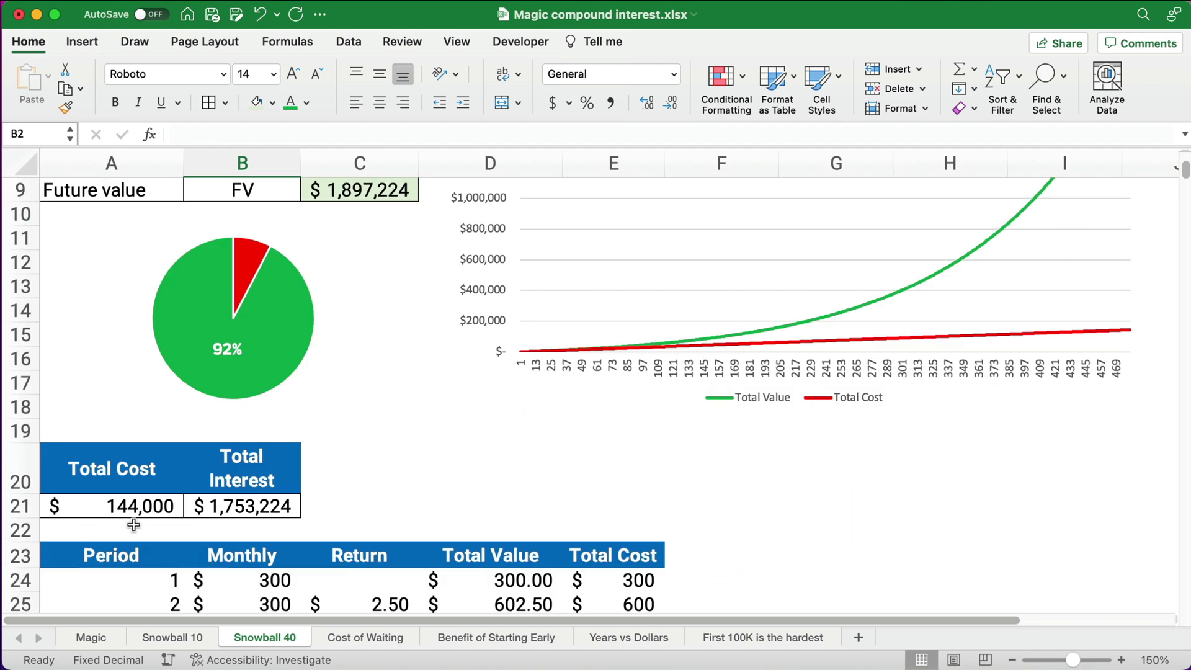
pyautogui.scroll(2, 310, 332)
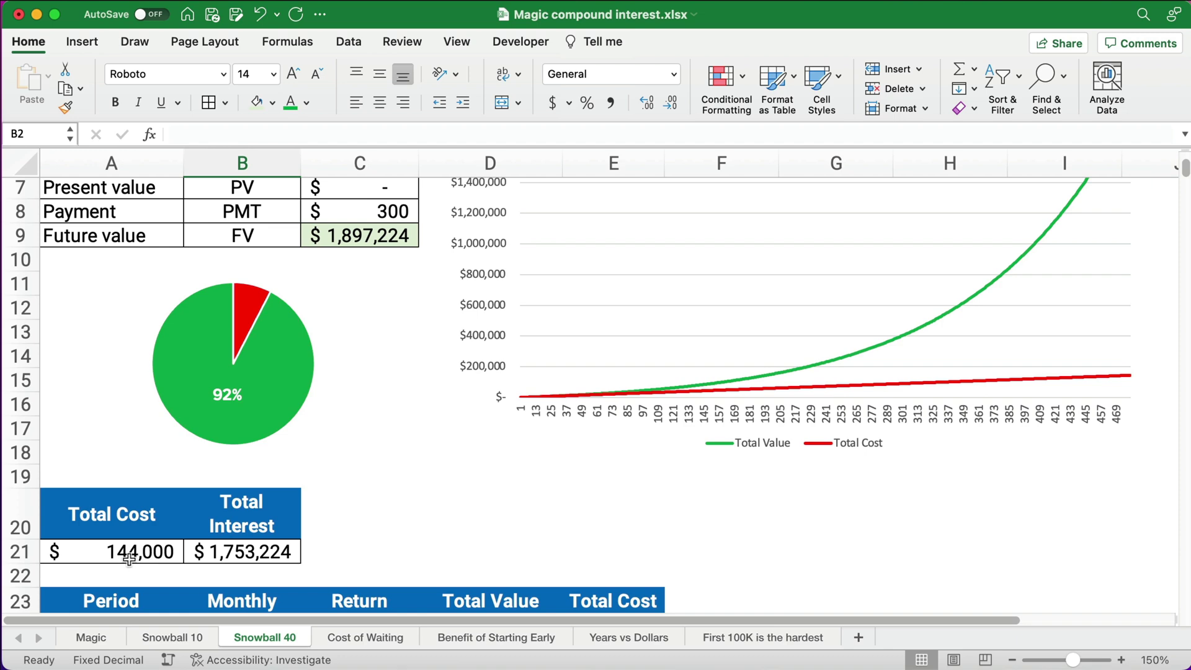
pyautogui.scroll(5, 366, 477)
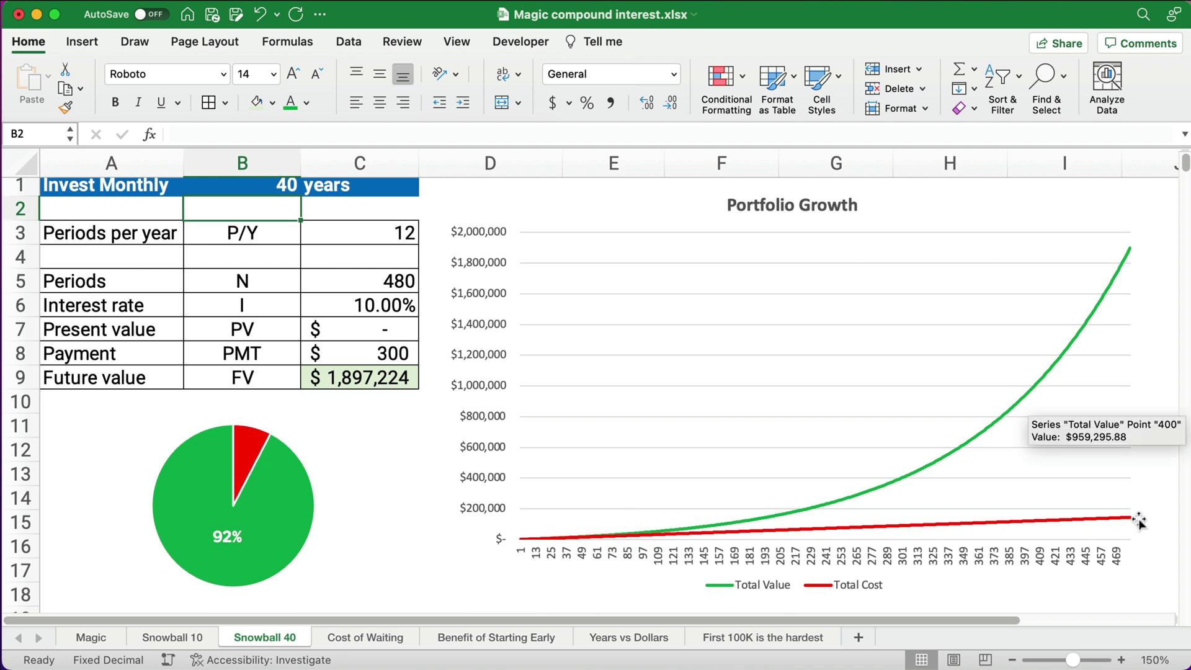
pyautogui.moveTo(1127, 520)
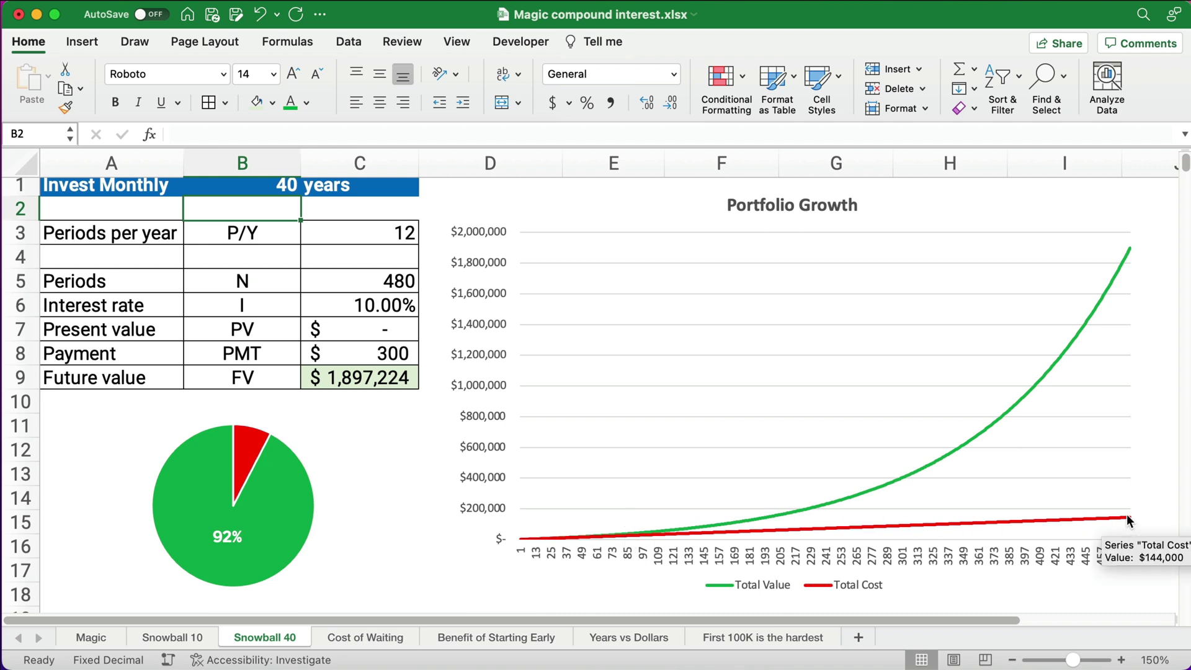
pyautogui.moveTo(1129, 250)
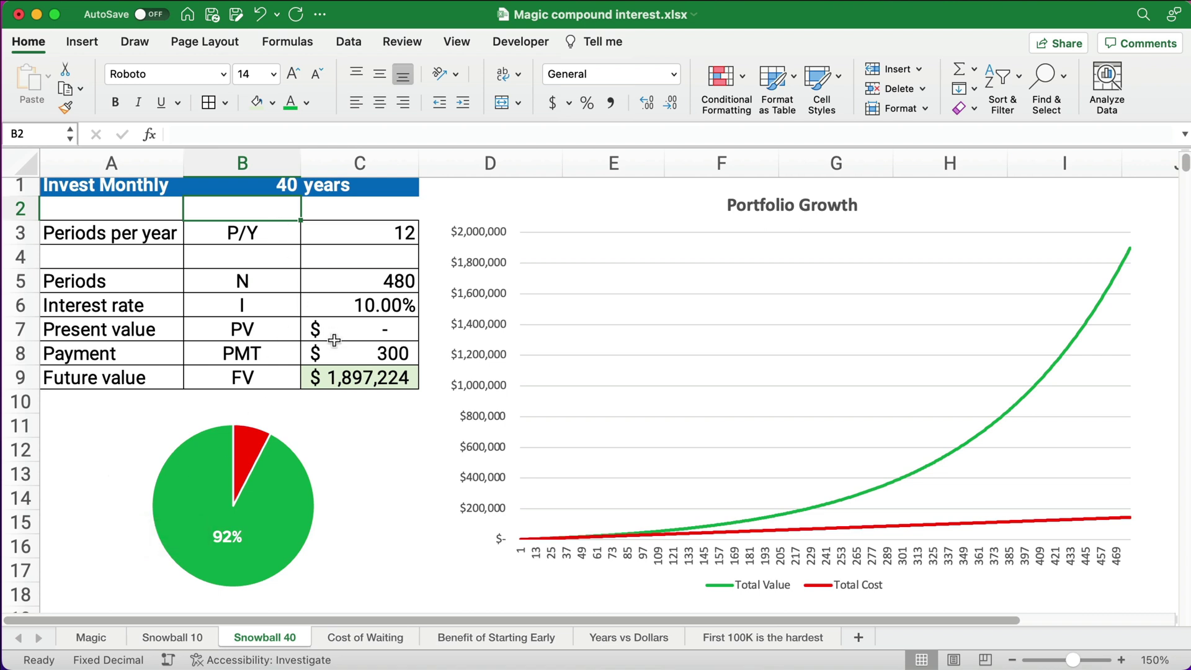
pyautogui.scroll(1, 332, 338)
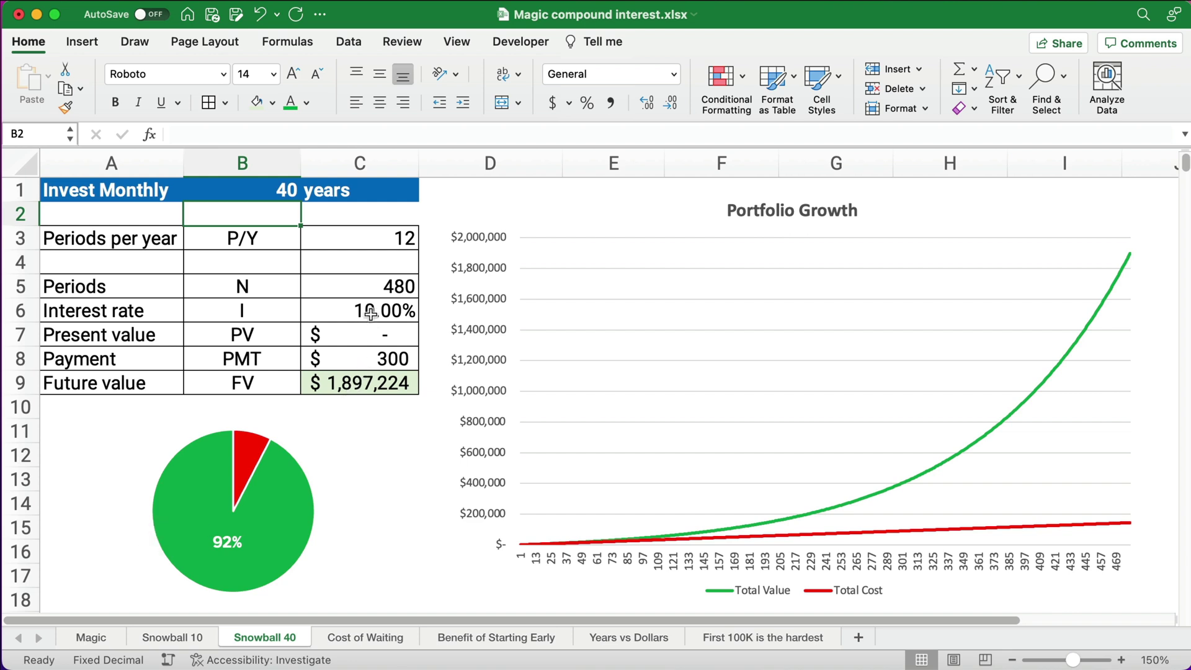
# Try monthly payments of 350 and 500 in C8, then settle on $300
pyautogui.click(363, 355)
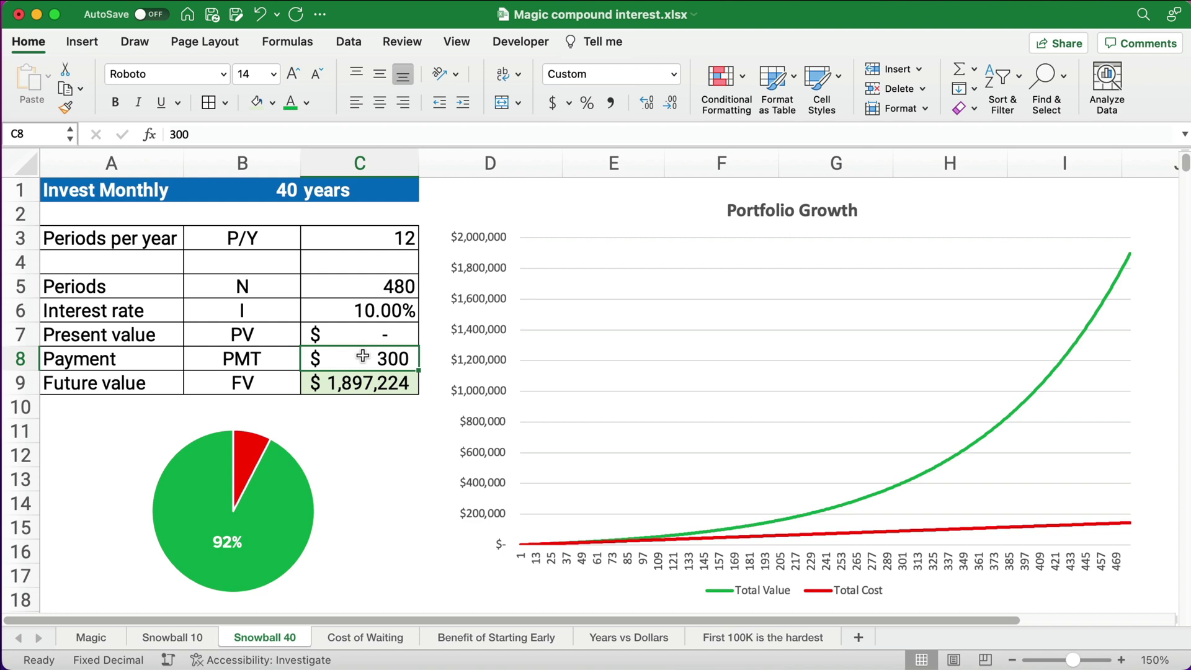
pyautogui.write('350')
pyautogui.press('Return')
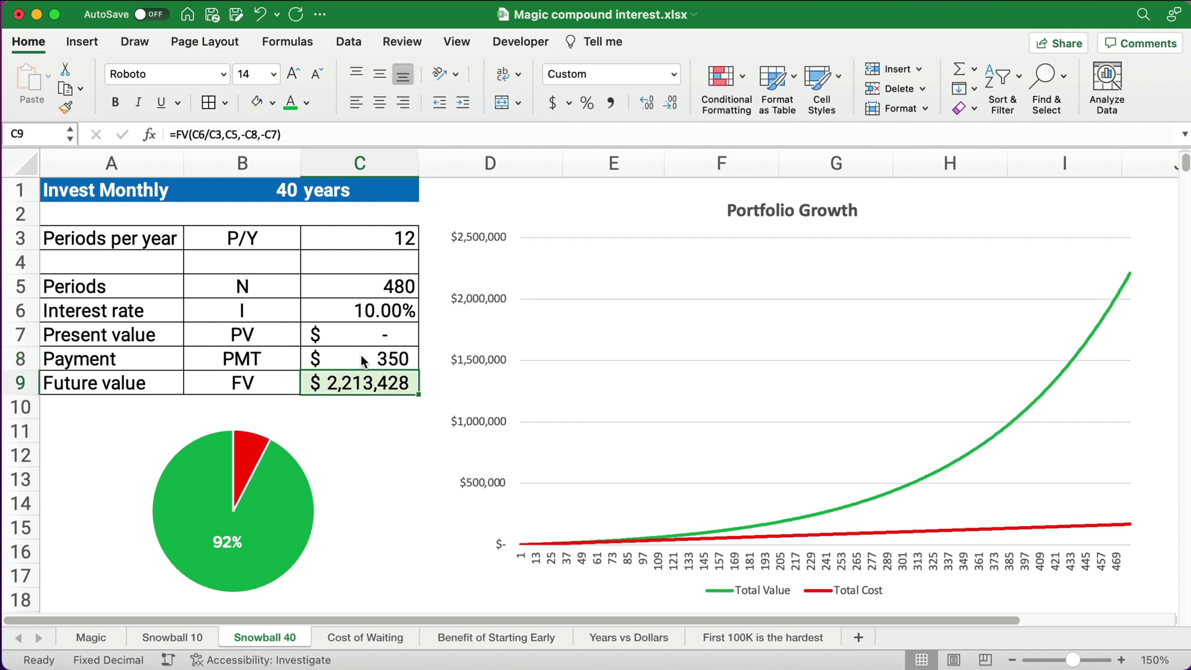
pyautogui.click(363, 356)
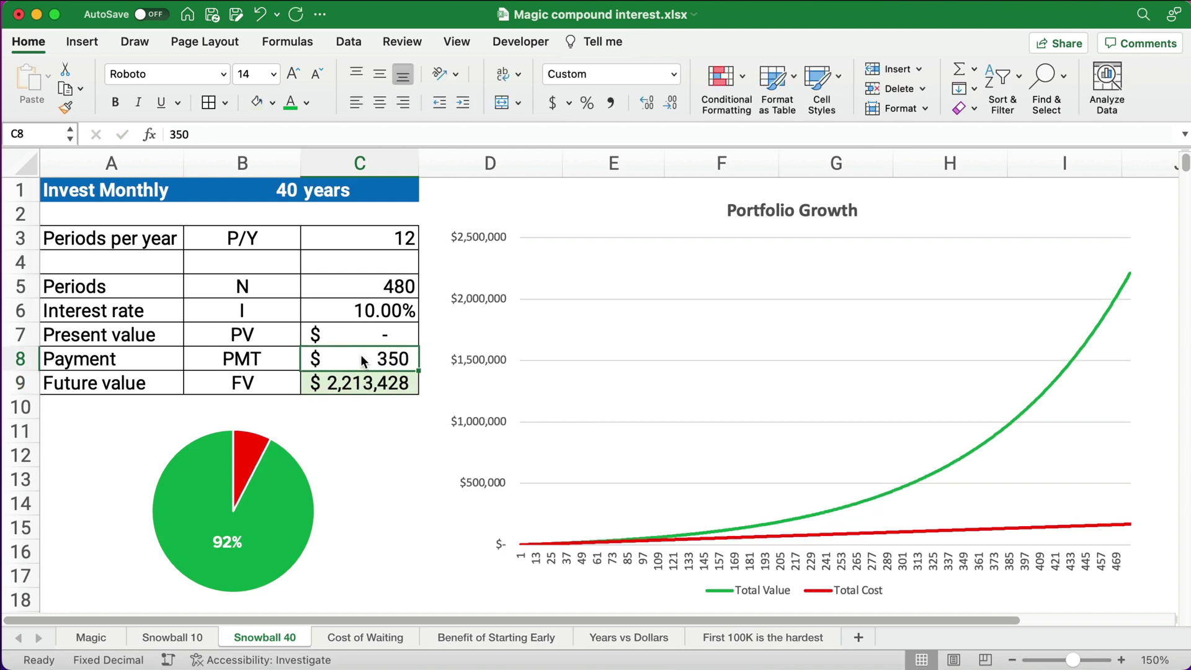
pyautogui.write('500')
pyautogui.press('Return')
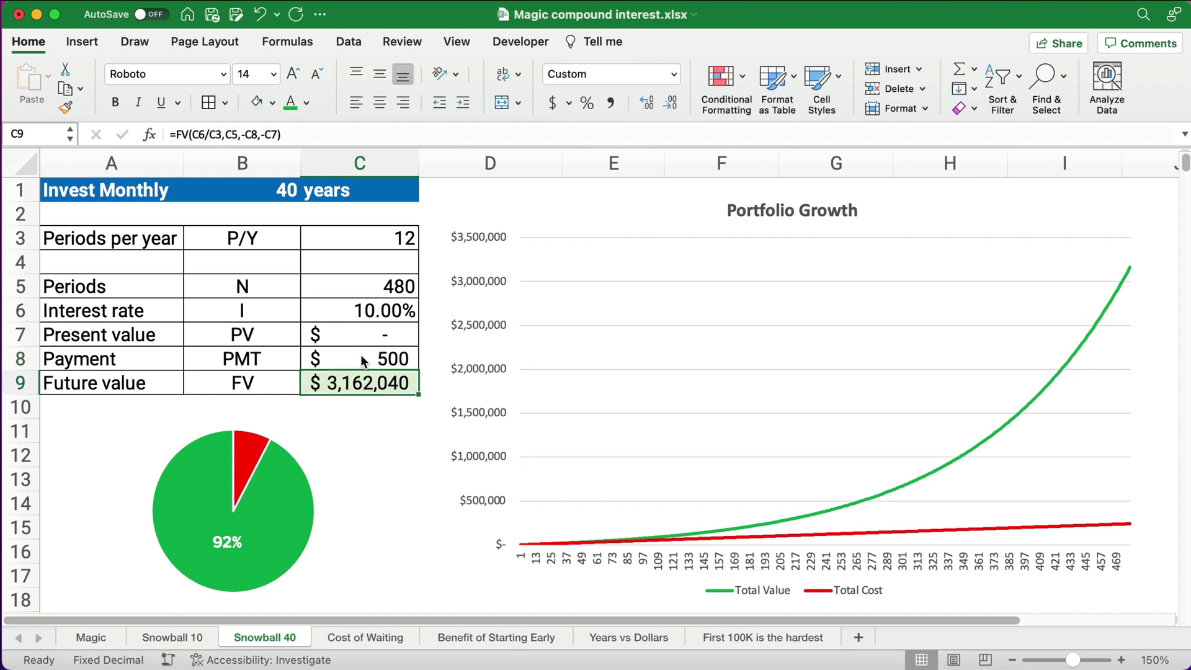
pyautogui.click(362, 356)
pyautogui.write('300')
pyautogui.press('Up')
pyautogui.press('Up')
pyautogui.press('Up')
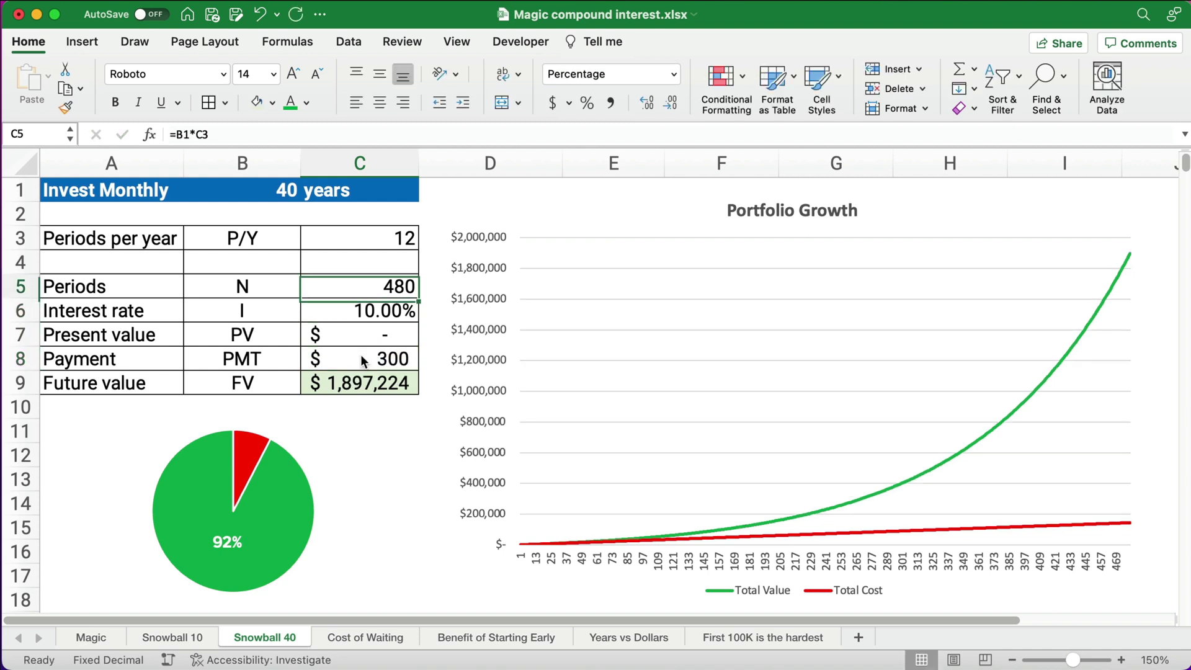
pyautogui.press('Down')
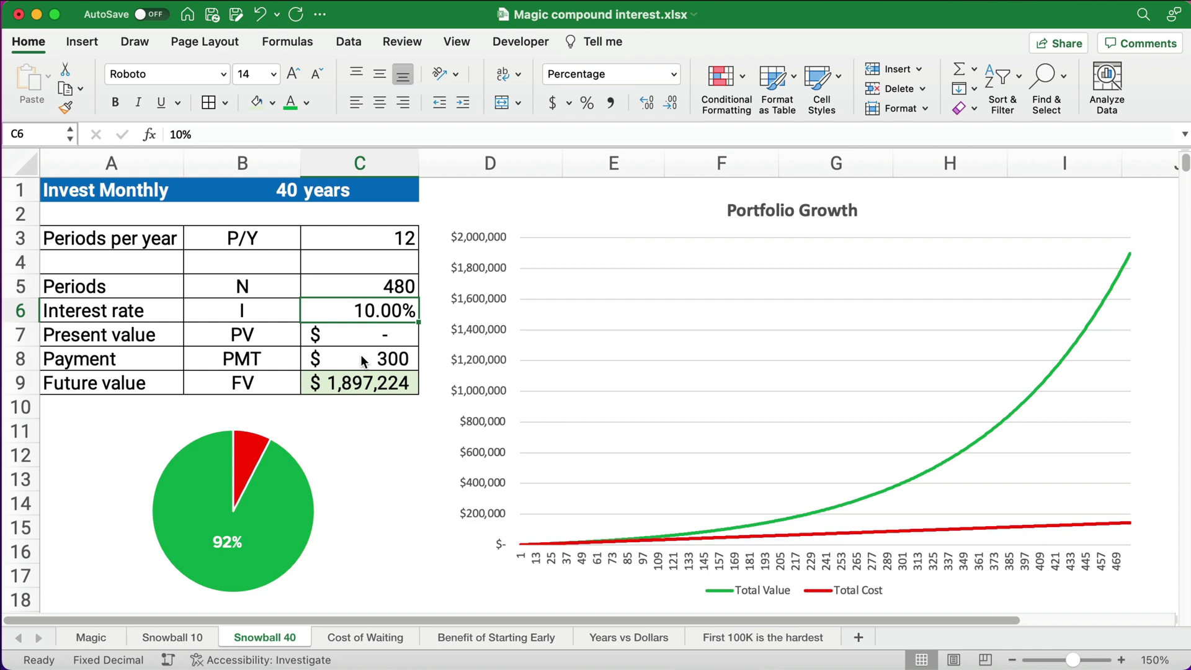
# Lower the interest rate to 9% to see $1,404,396, then restore it to 10%
pyautogui.write('9')
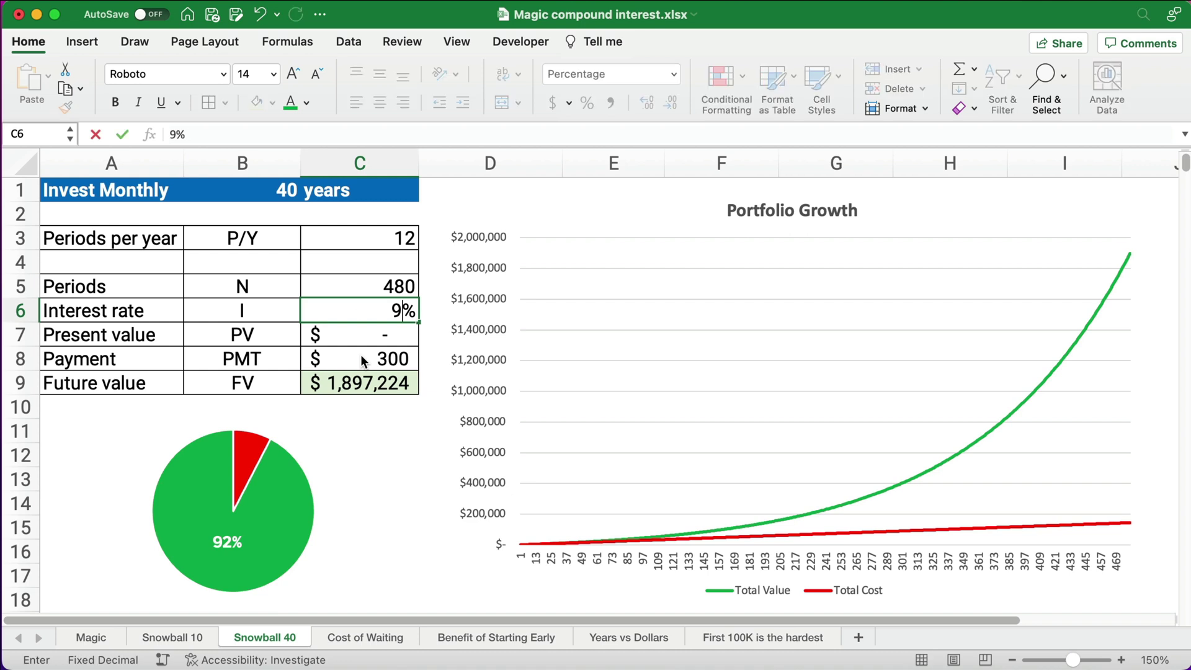
pyautogui.press('Return')
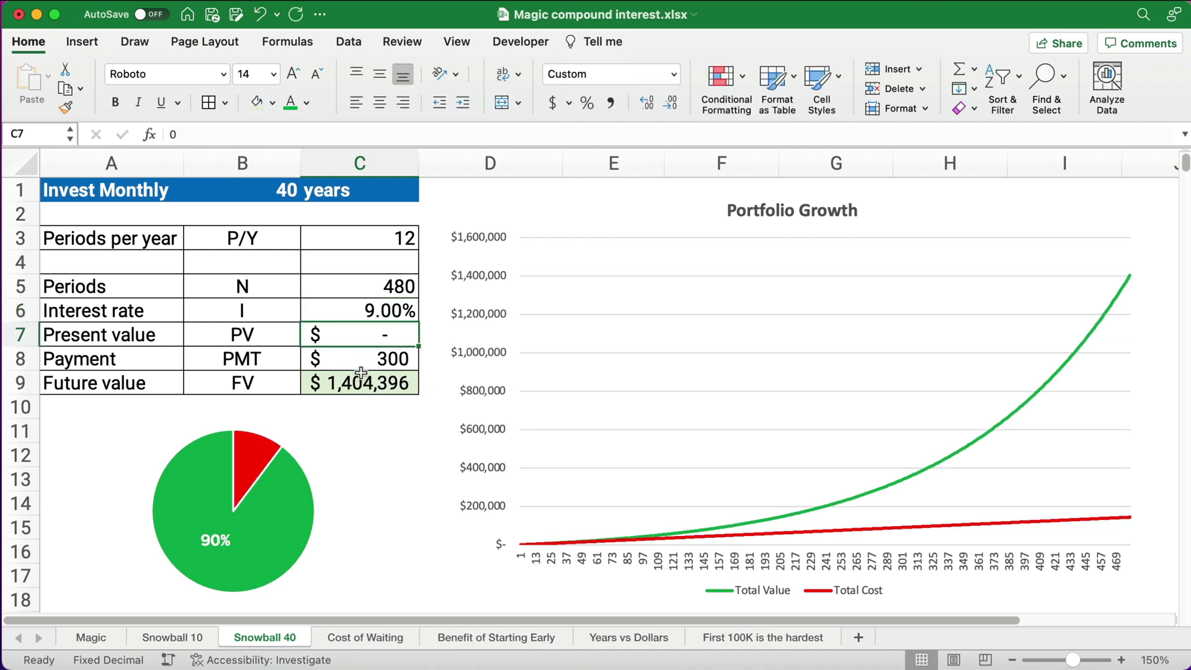
pyautogui.click(356, 386)
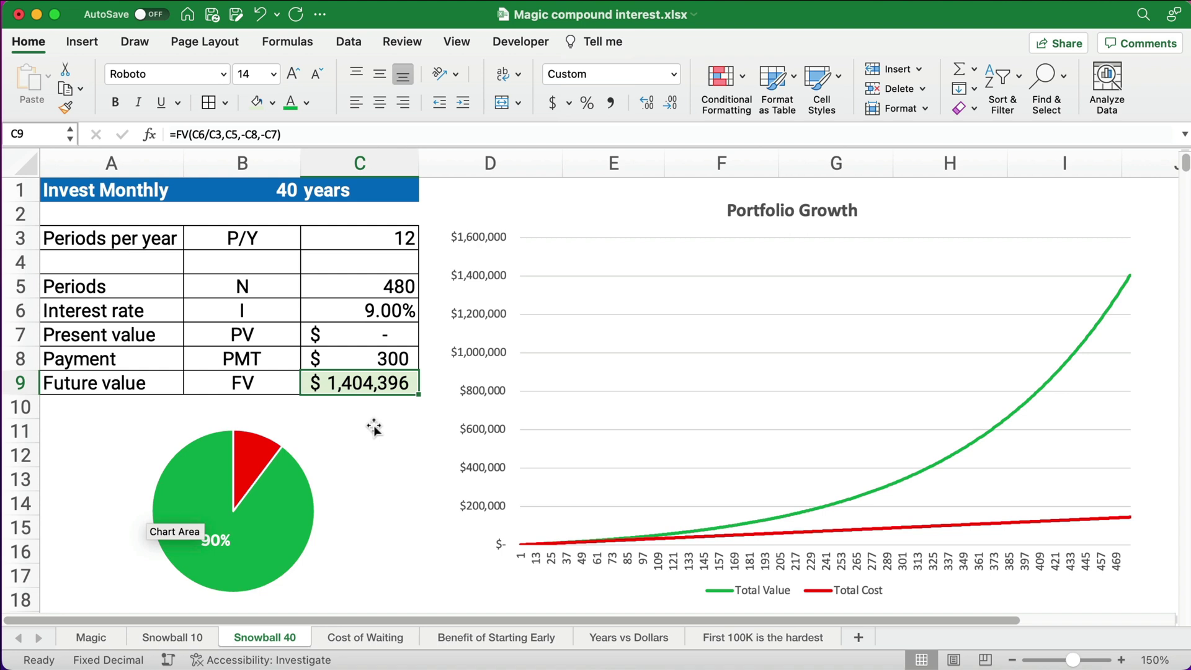
pyautogui.click(358, 314)
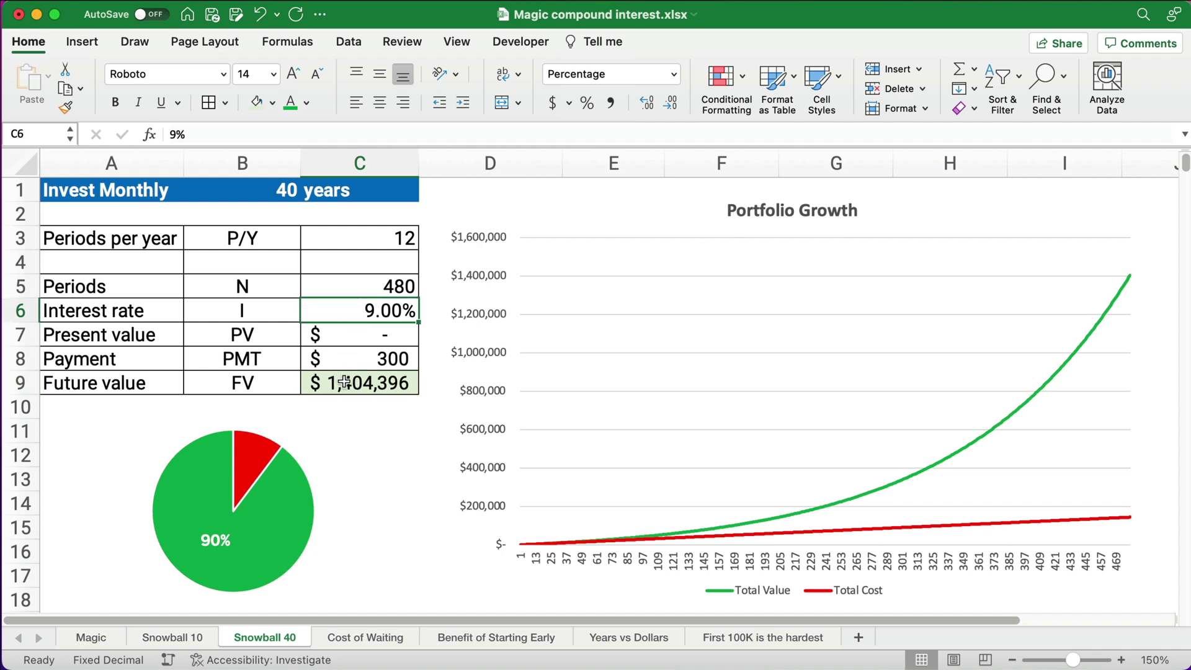
pyautogui.write('10')
pyautogui.press('Return')
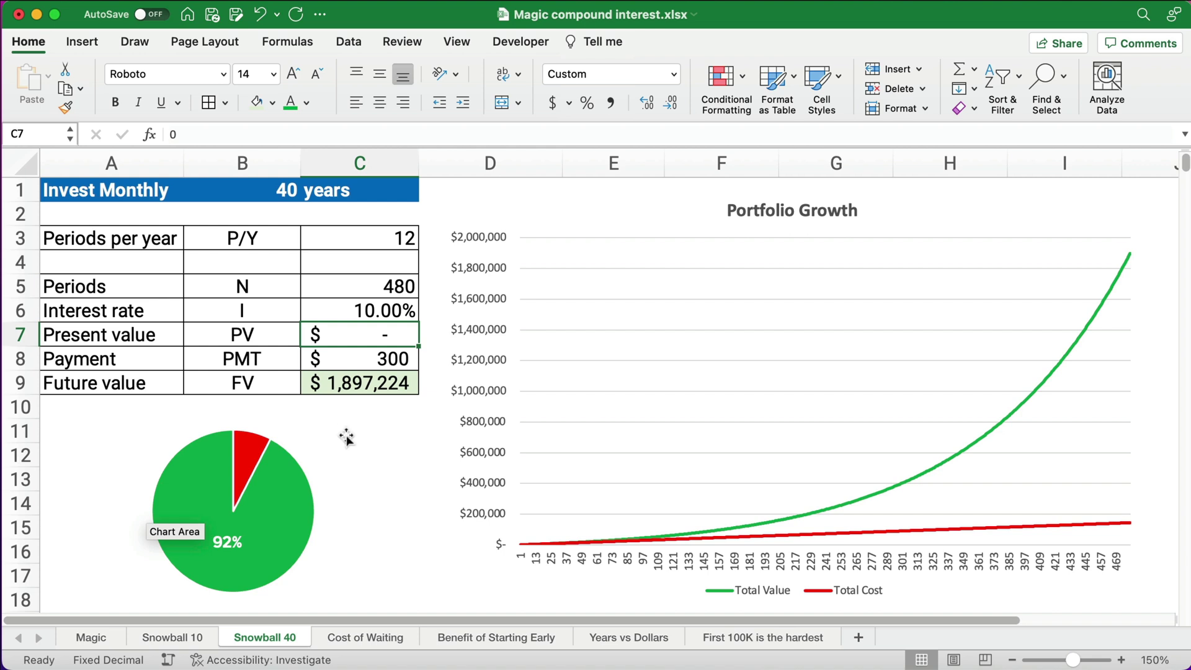
# Open the Cost of Waiting sheet and highlight the first scenario's values in C1:C11
pyautogui.click(356, 639)
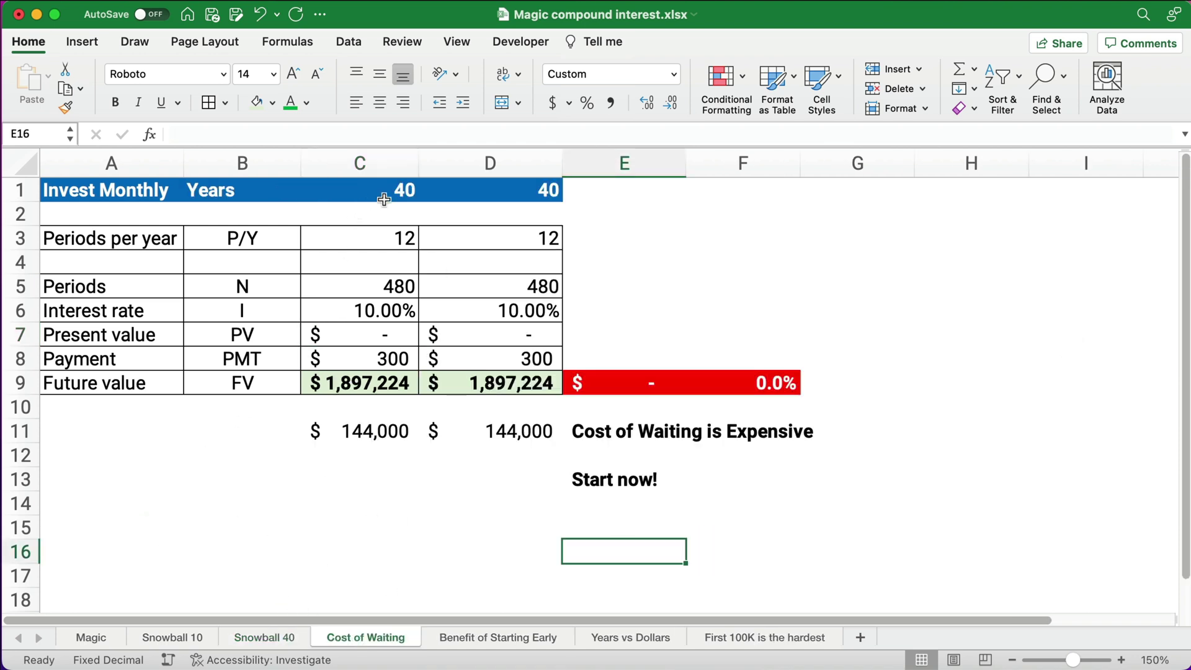
pyautogui.moveTo(385, 199); pyautogui.dragTo(354, 437)
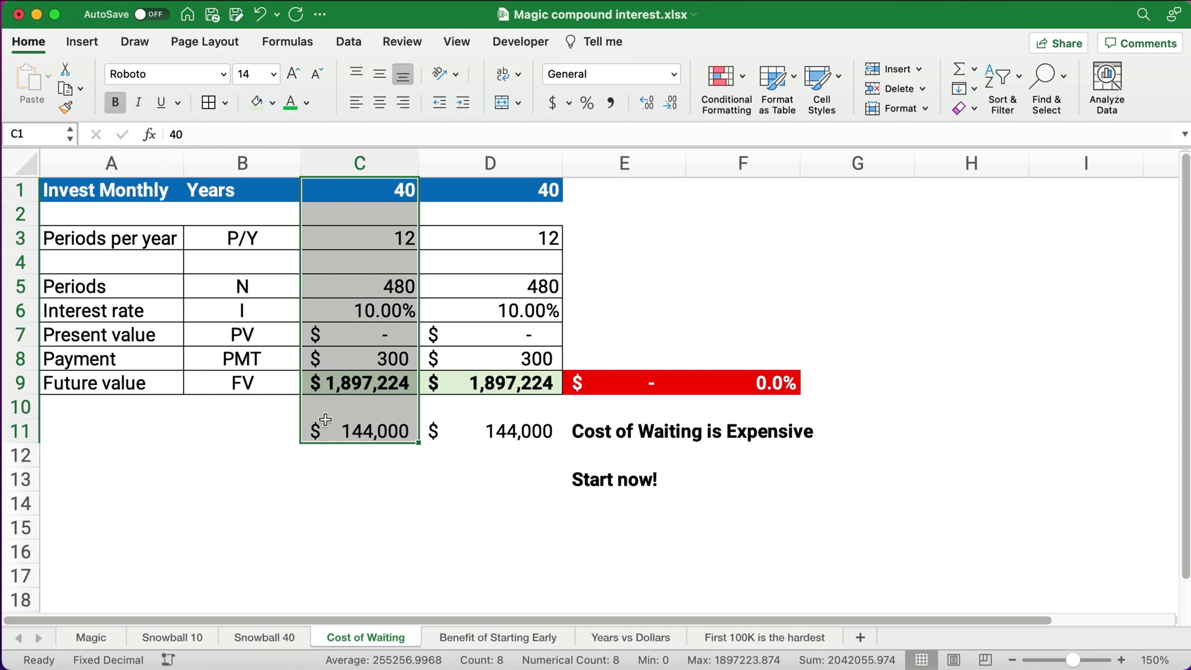
pyautogui.click(421, 545)
# Set the delayed scenario's years in D1 to 36 and check its future value formula
pyautogui.click(506, 187)
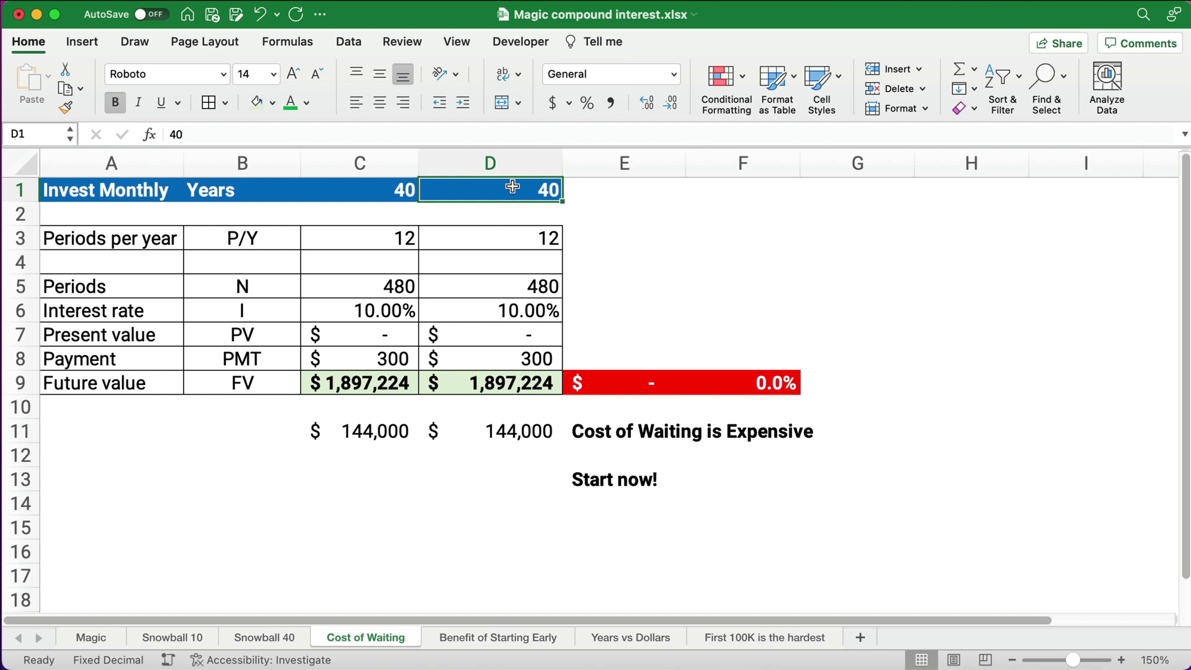
pyautogui.write('36')
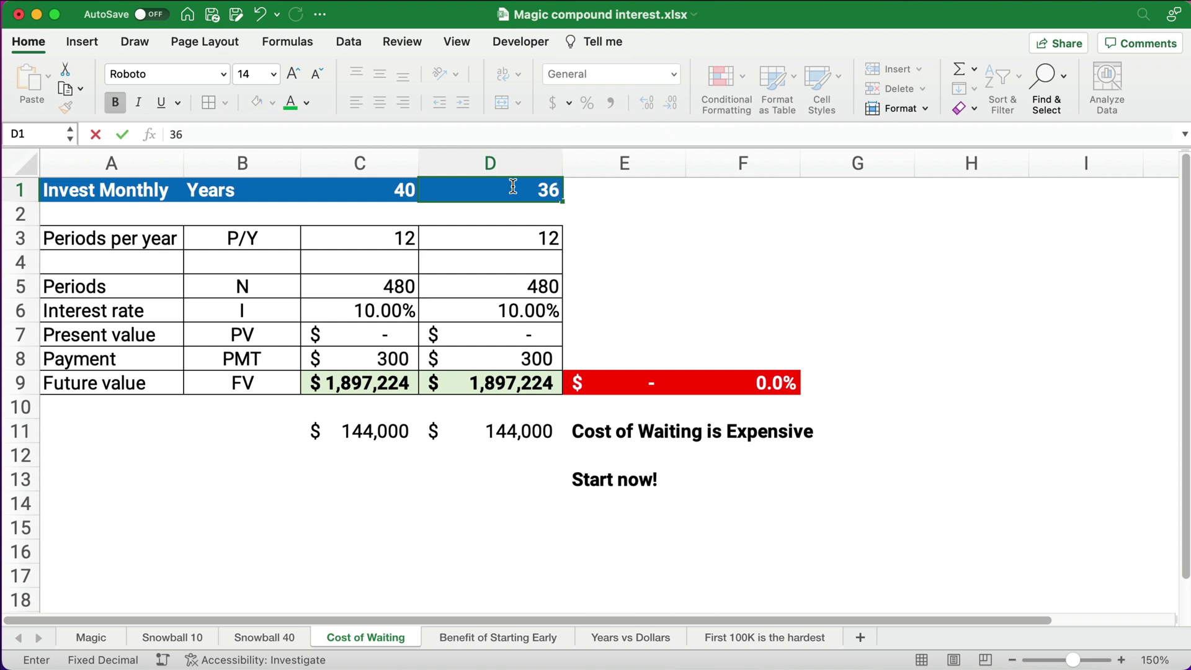
pyautogui.press('Return')
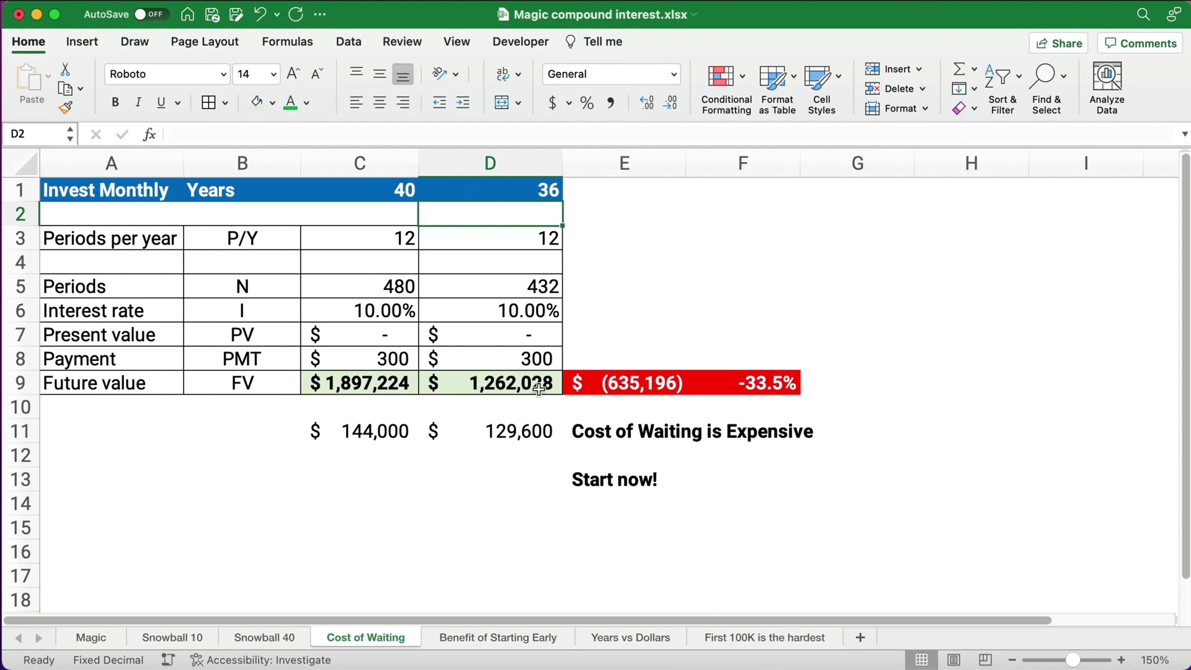
pyautogui.click(507, 384)
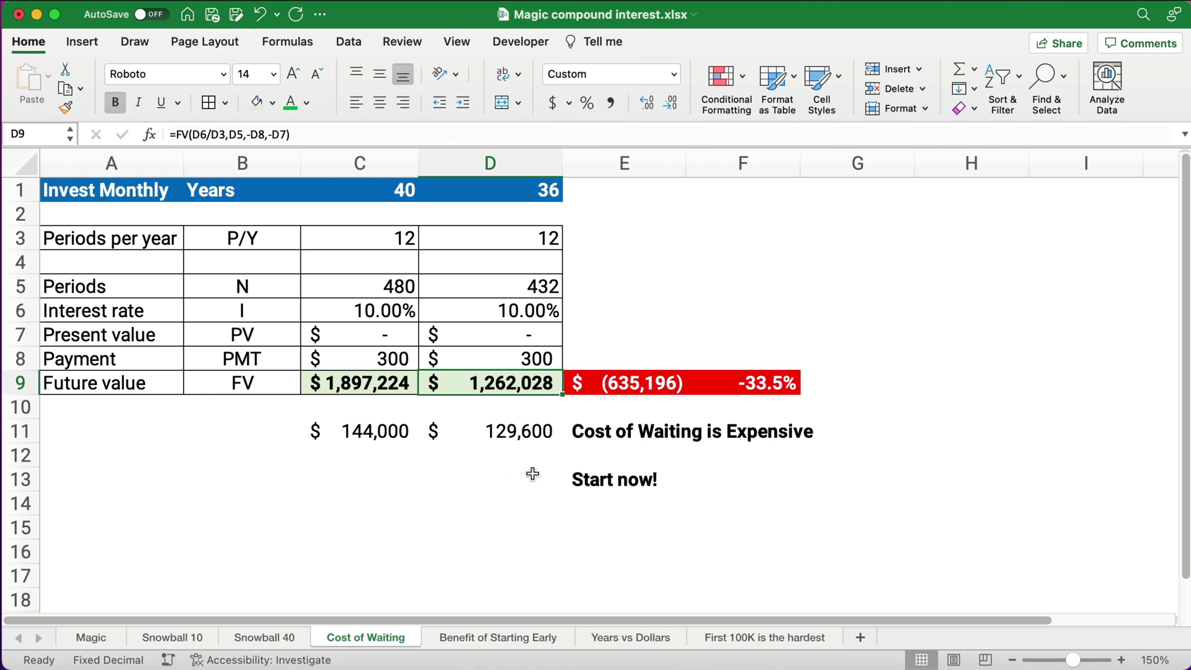
pyautogui.click(625, 404)
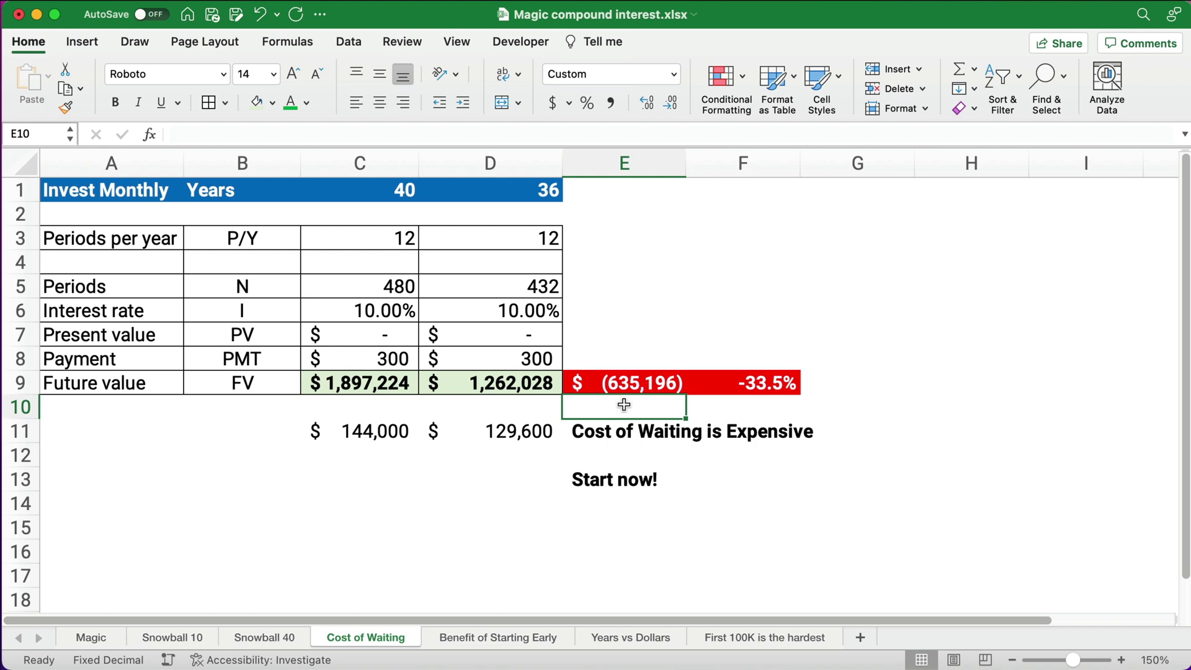
# Try 30 years for the delayed scenario, then settle on 35 years
pyautogui.click(498, 191)
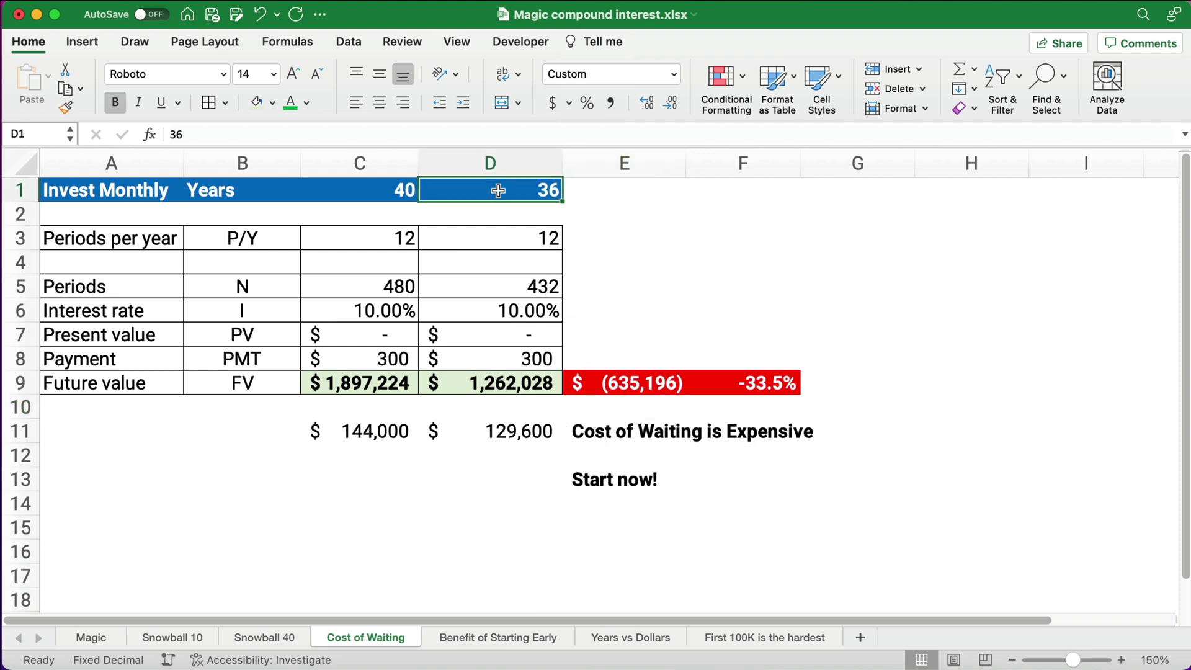
pyautogui.write('30')
pyautogui.press('Return')
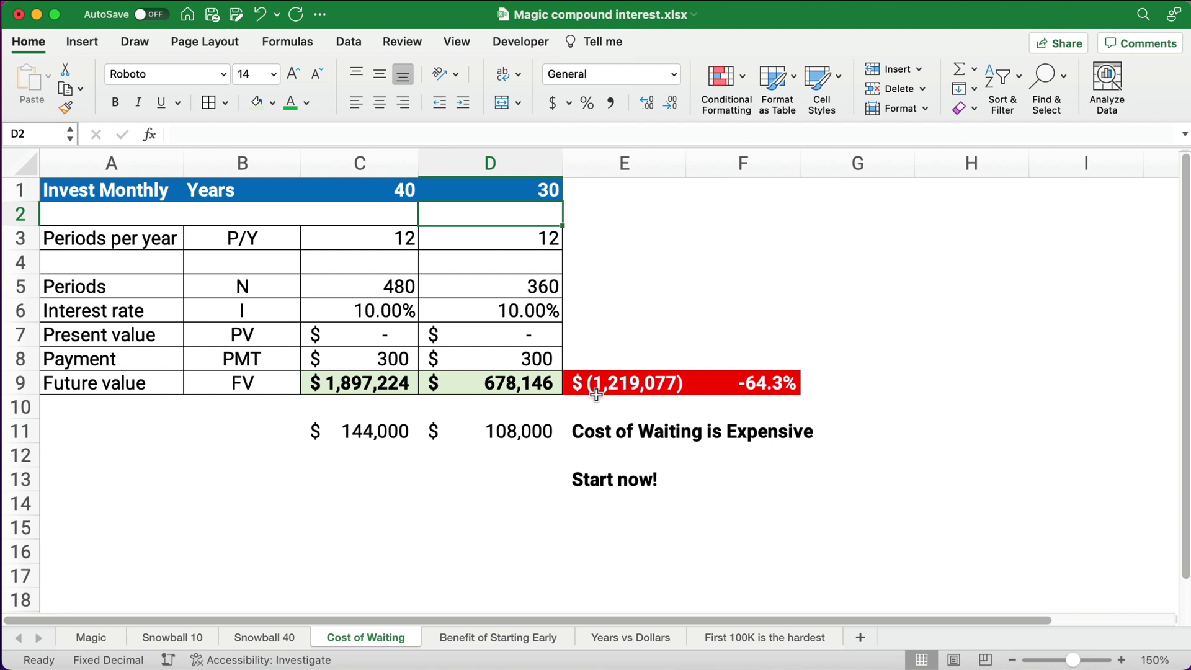
pyautogui.click(530, 197)
pyautogui.write('35')
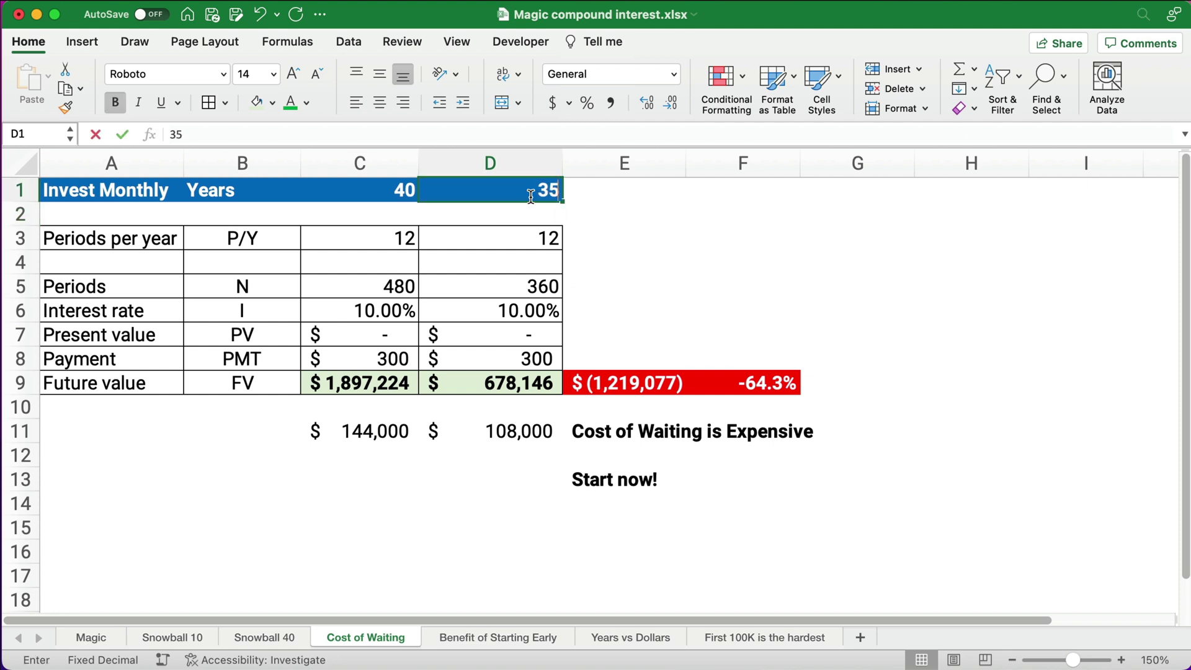
pyautogui.press('Return')
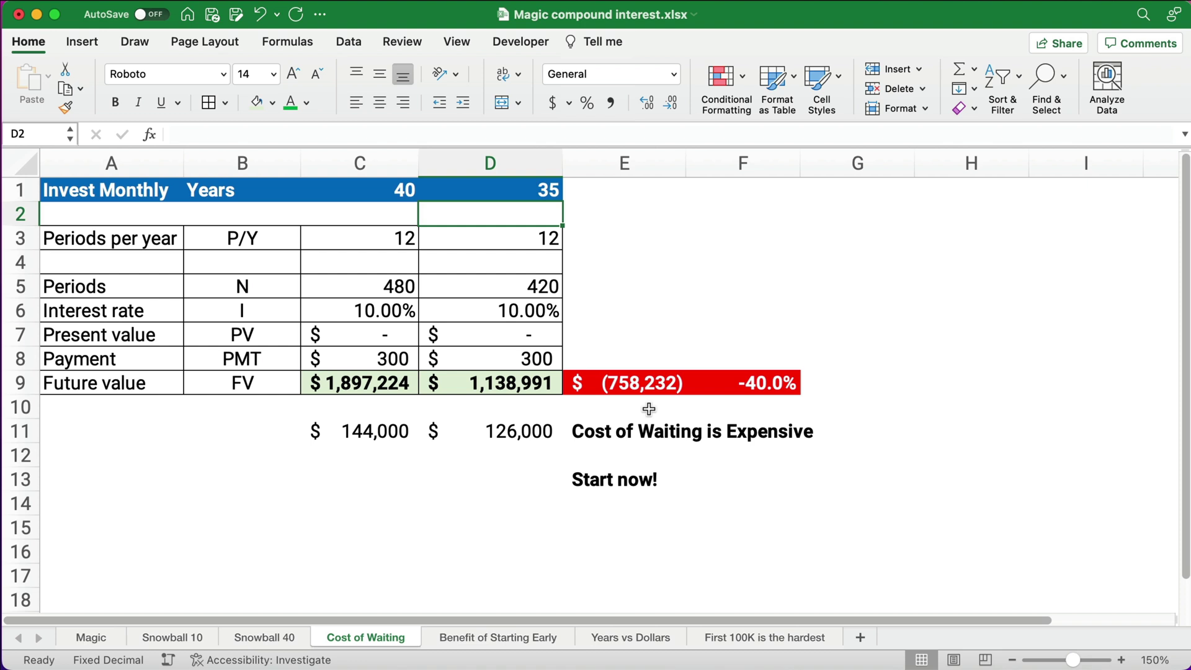
# On the Benefit of Starting Early sheet, set D1 to 42 years and review the $426,065 and 22.5% differences
pyautogui.click(501, 638)
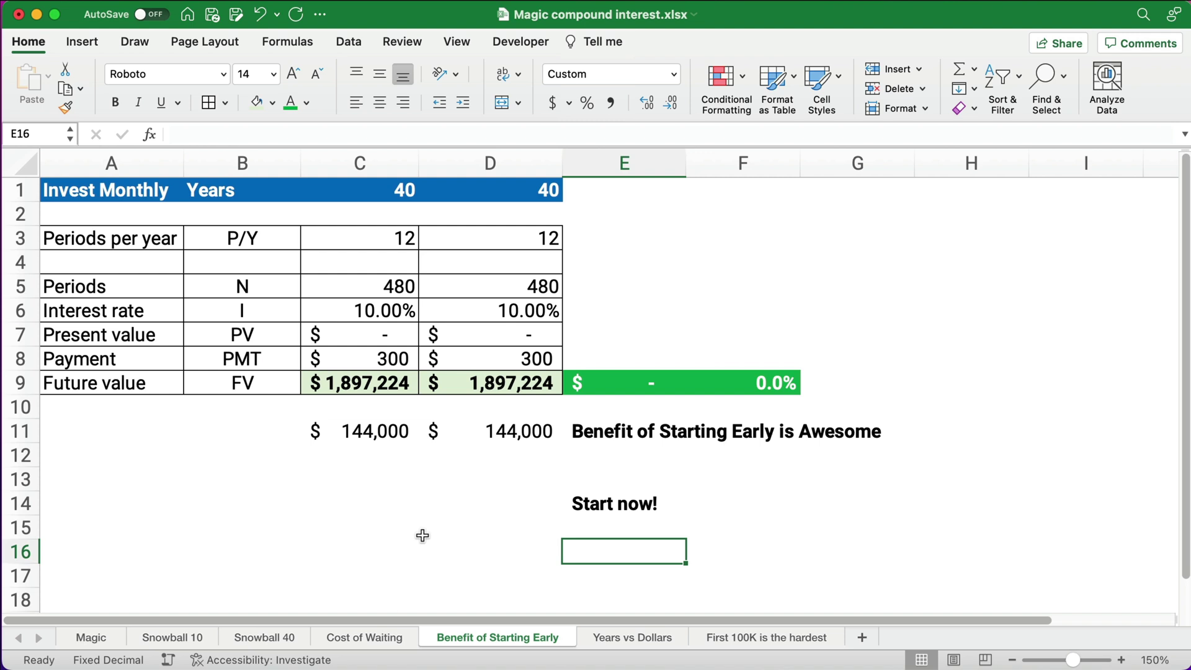
pyautogui.click(487, 192)
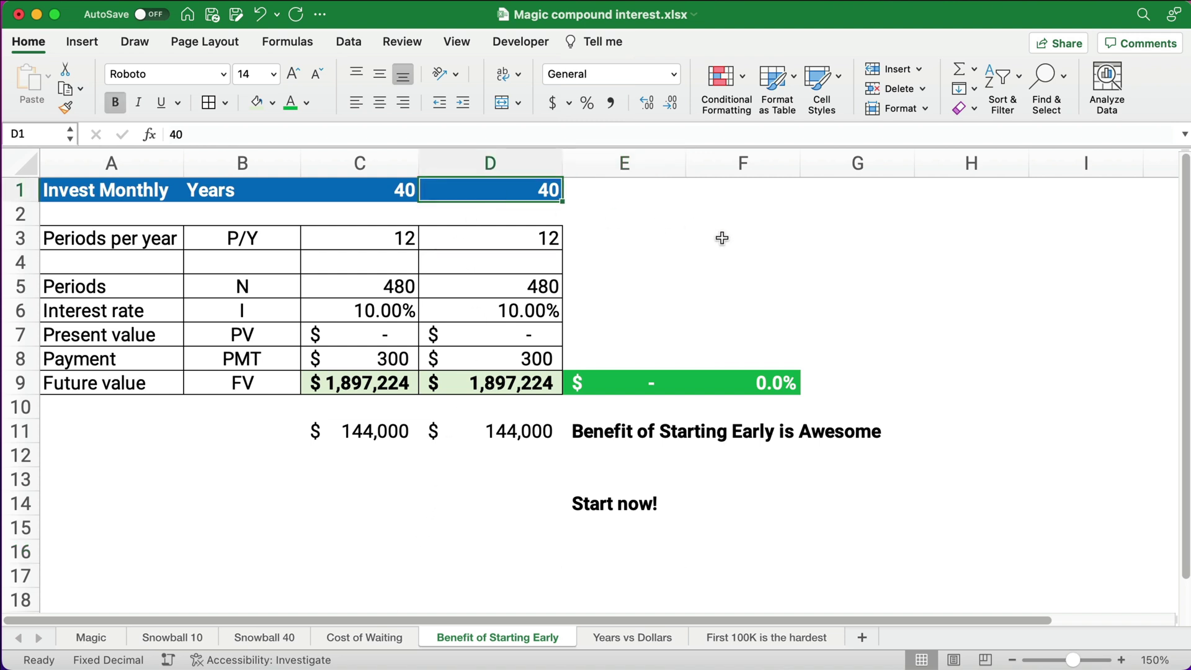
pyautogui.write('42')
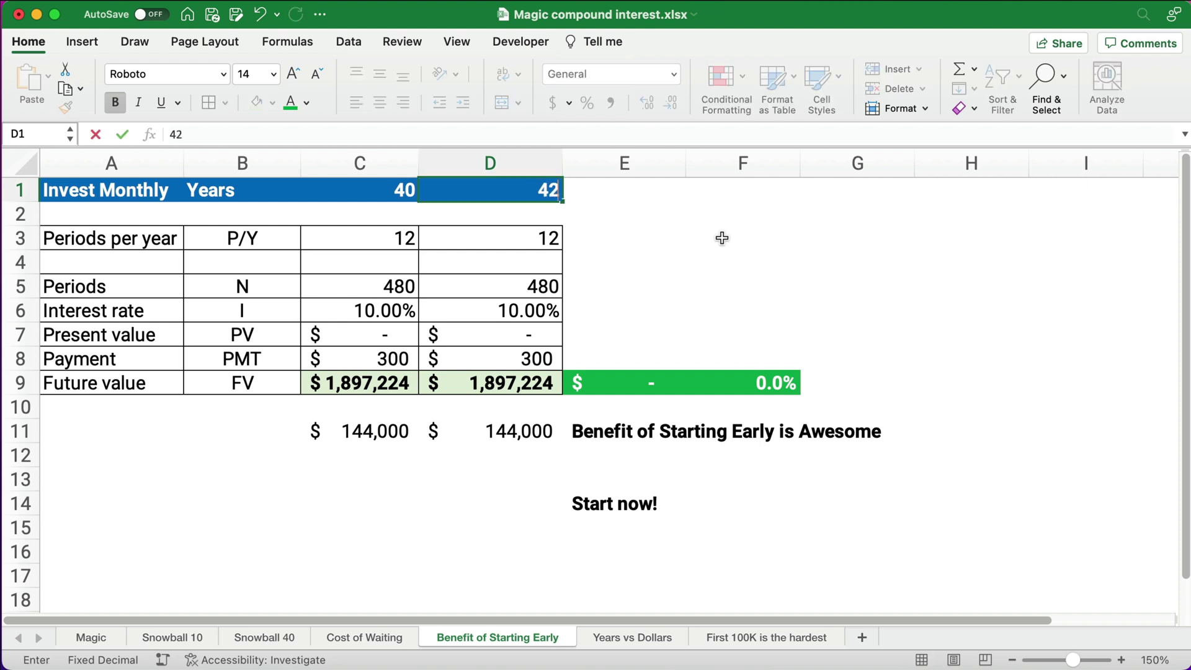
pyautogui.press('Return')
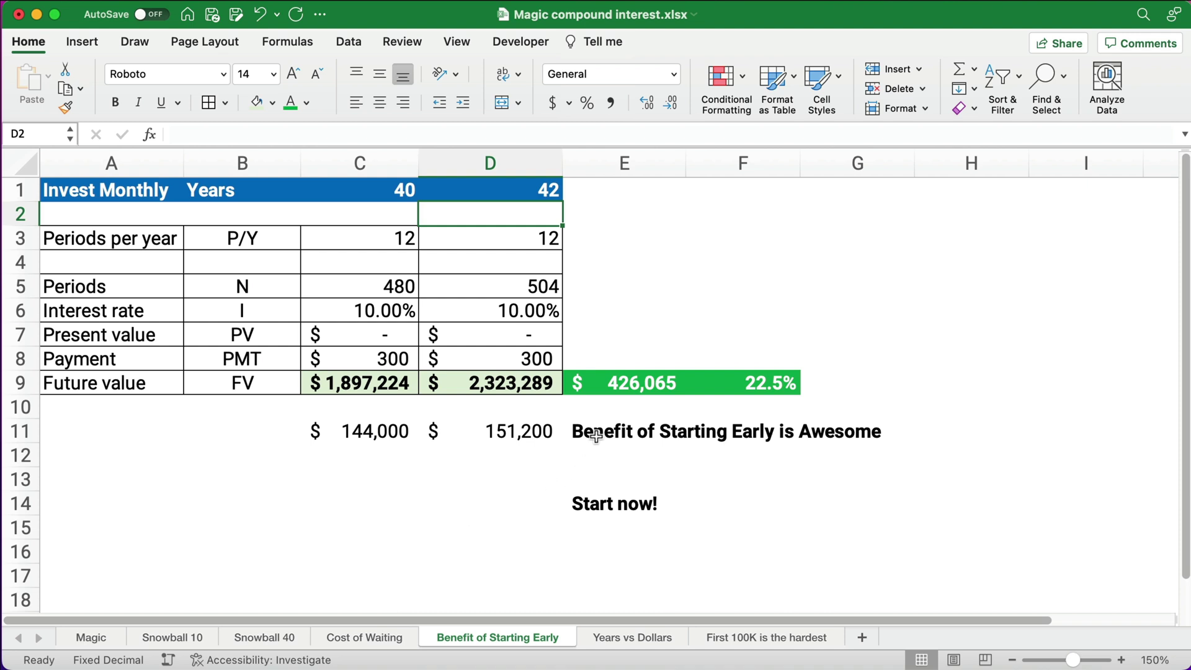
pyautogui.click(601, 387)
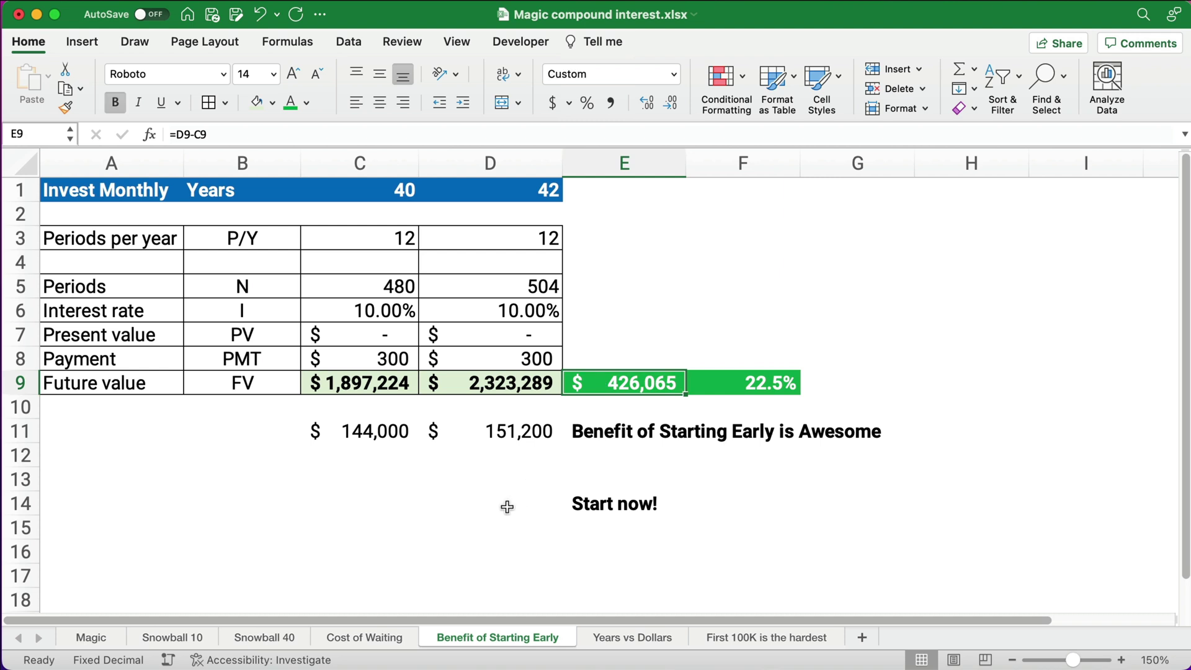
pyautogui.click(768, 393)
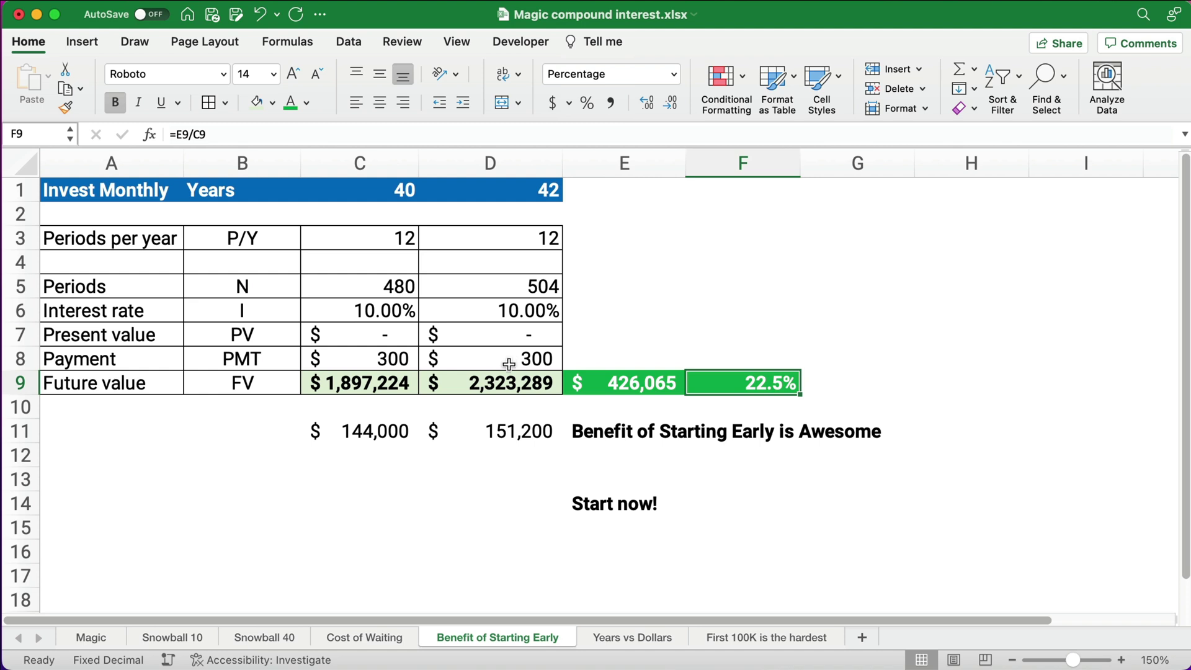
# On the Years vs Dollars sheet, check the contributions in C2, D2 and D3, then select C8
pyautogui.click(630, 637)
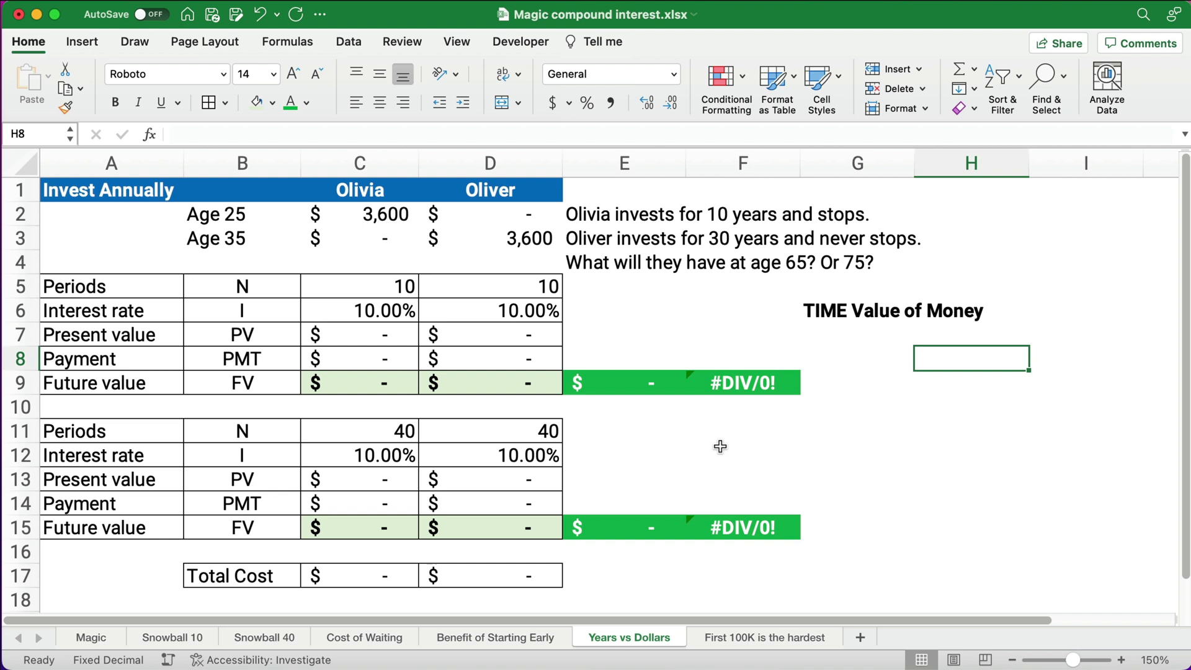
pyautogui.click(373, 214)
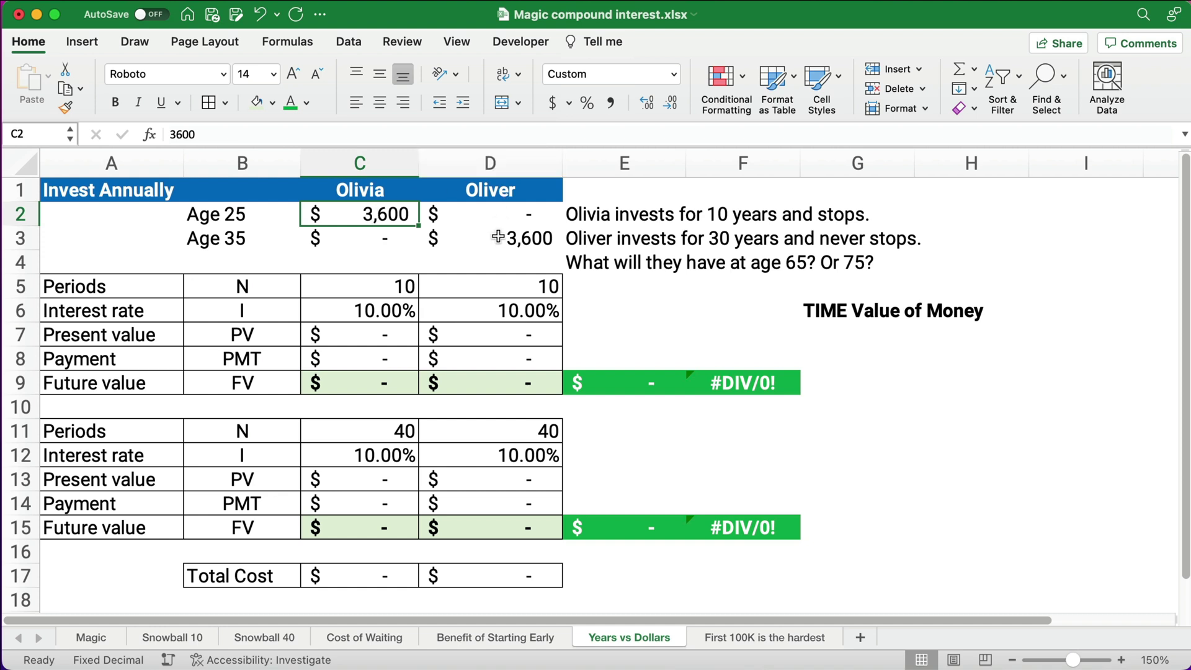
pyautogui.click(496, 214)
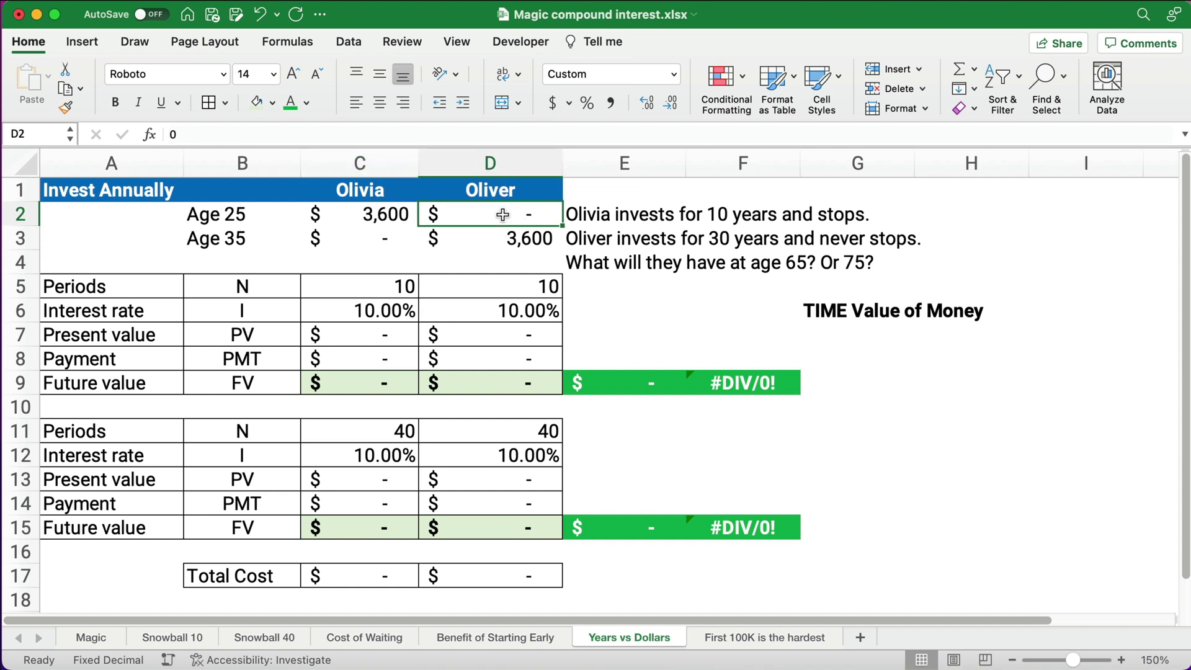
pyautogui.click(492, 237)
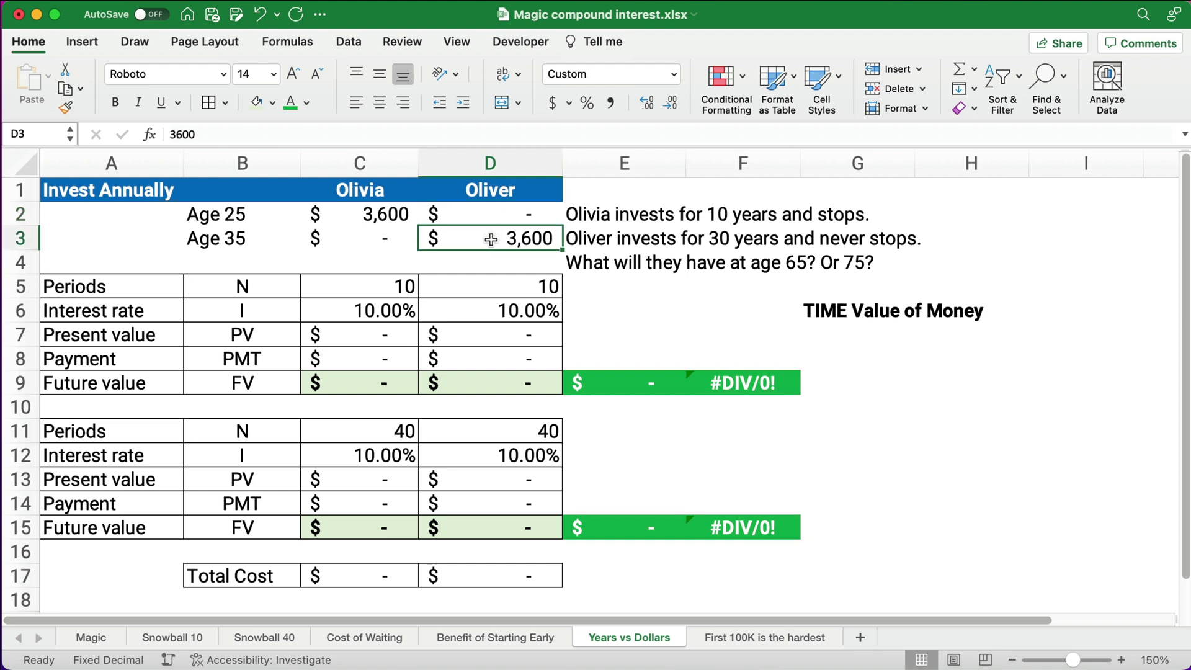
pyautogui.click(370, 353)
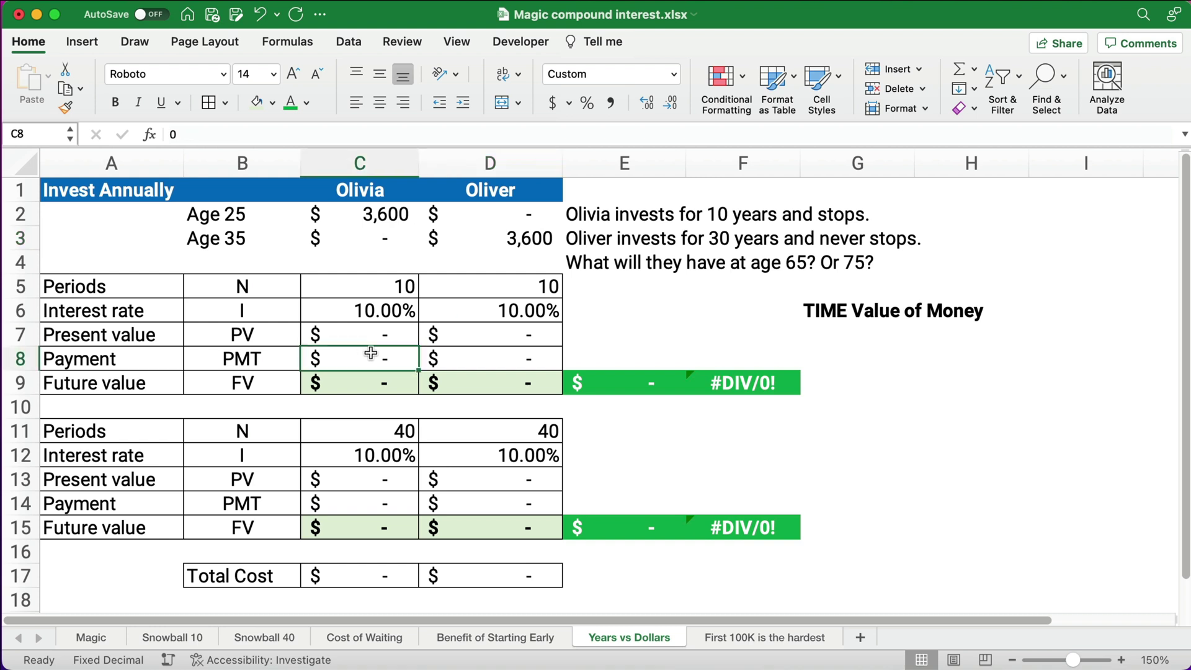
# Set the payment in C8 to =C2 (3,600) and review the present value, payment and Total Cost formulas
pyautogui.write('=')
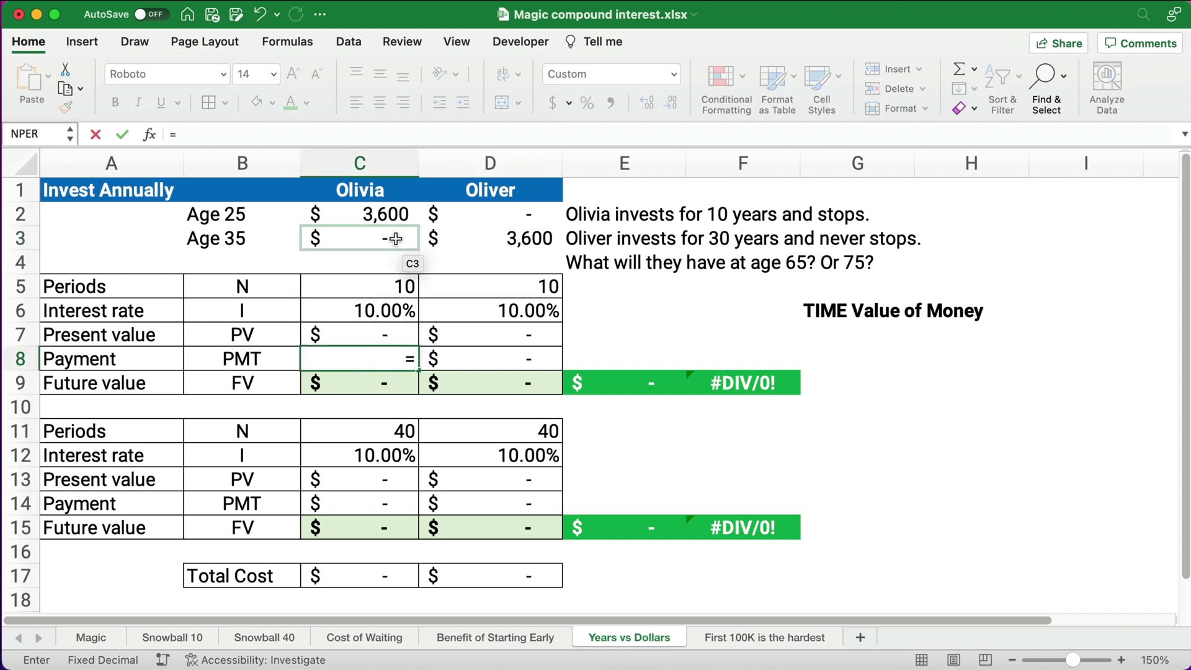
pyautogui.click(389, 220)
pyautogui.press('Return')
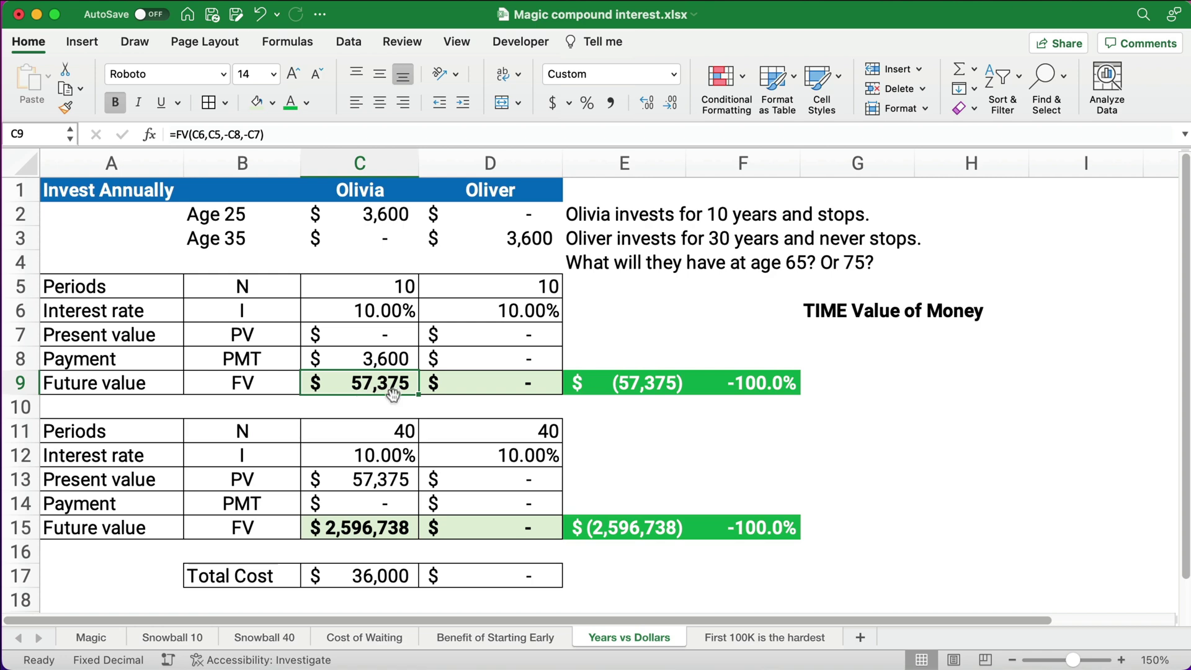
pyautogui.click(363, 478)
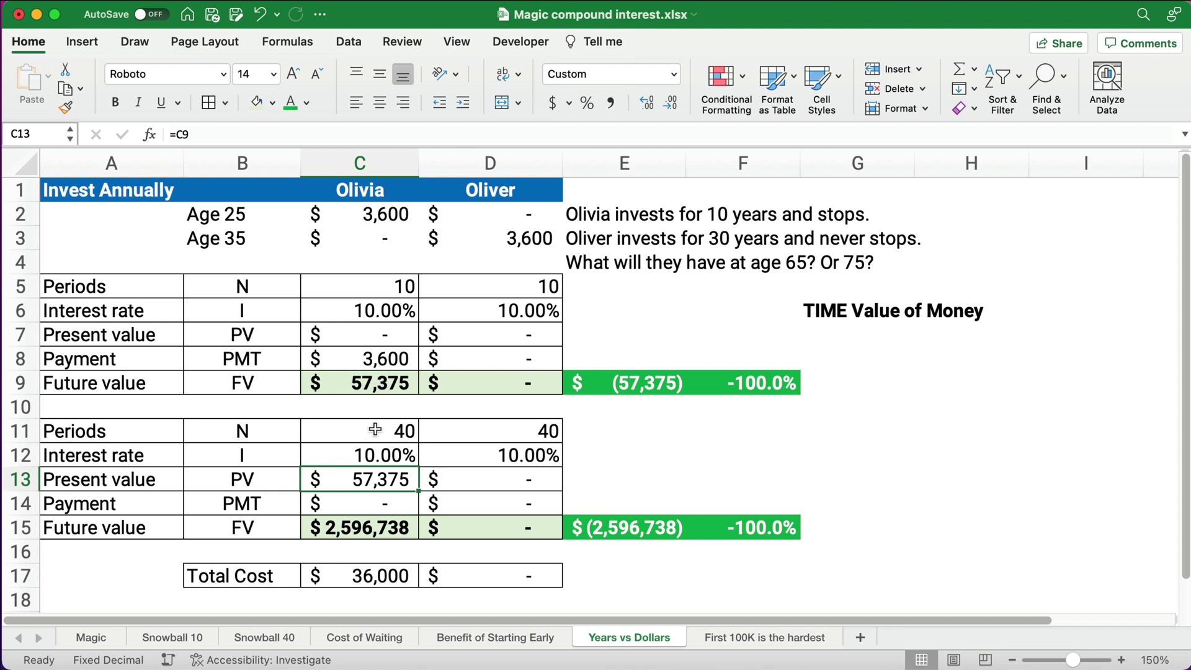
pyautogui.click(354, 500)
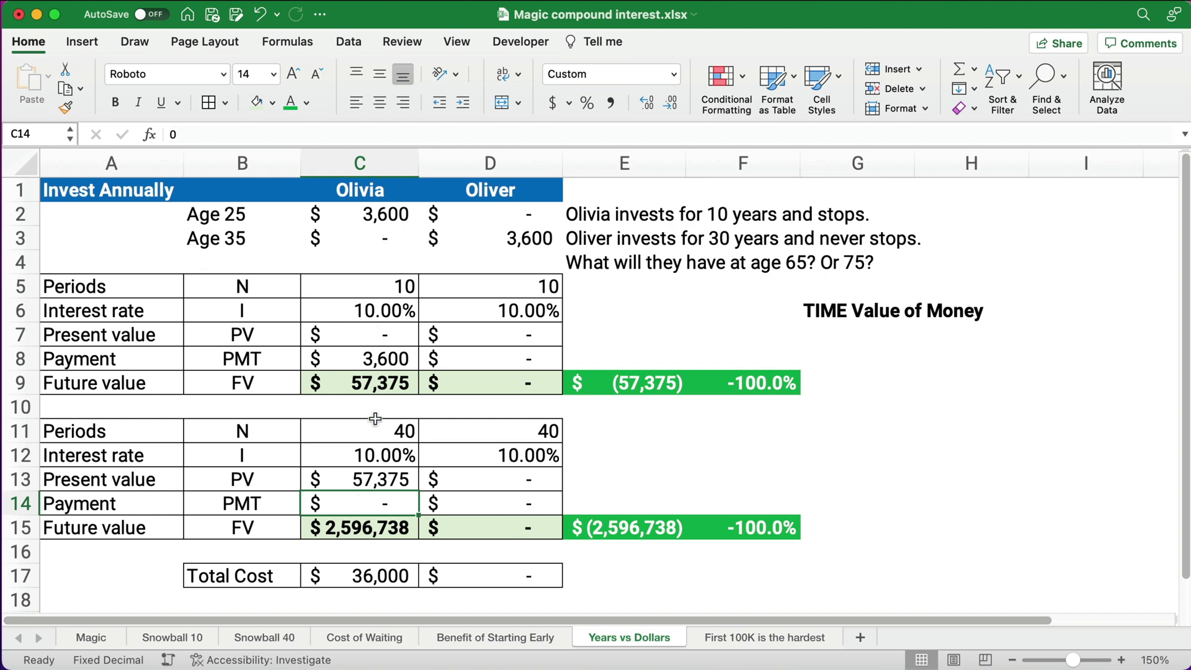
pyautogui.click(382, 572)
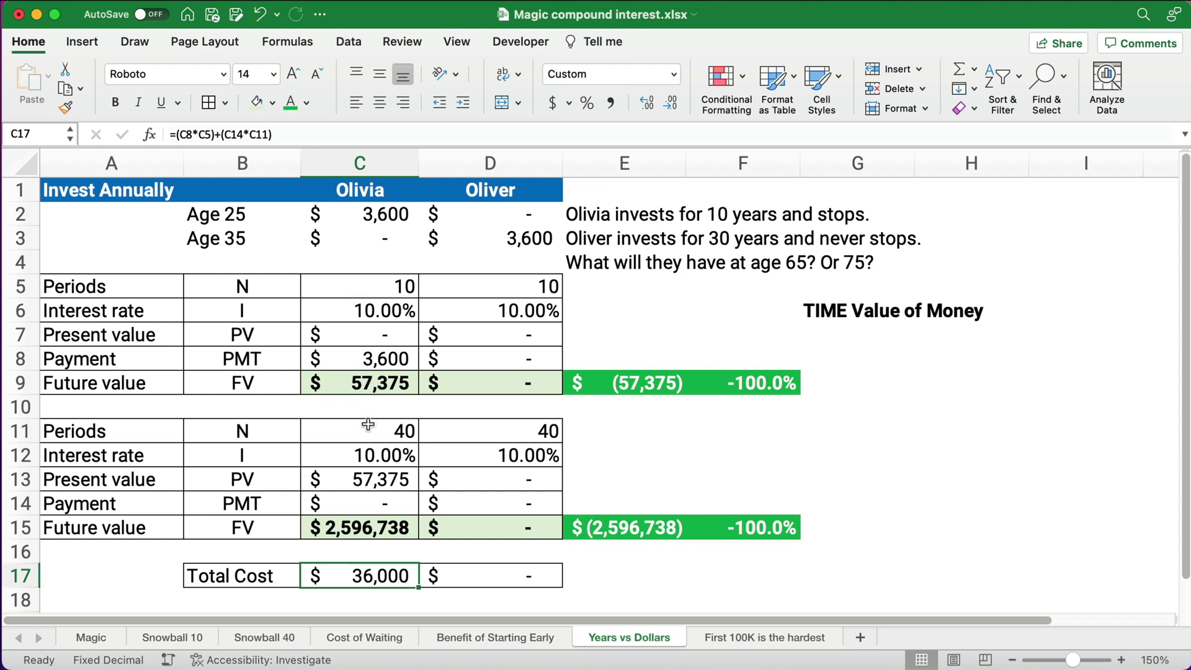
# Change the periods in C11 to 30 and re-enter 0 in D8, yielding 1,001,155
pyautogui.click(384, 433)
pyautogui.write('30')
pyautogui.press('Return')
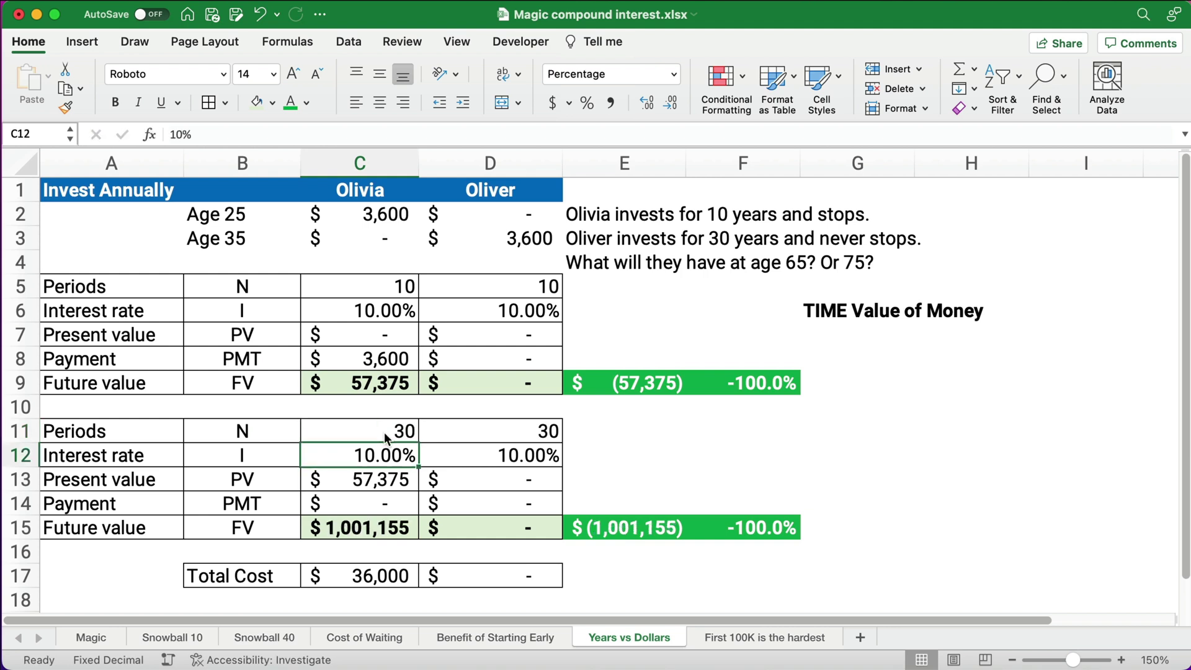
pyautogui.click(507, 365)
pyautogui.write('0')
pyautogui.press('Return')
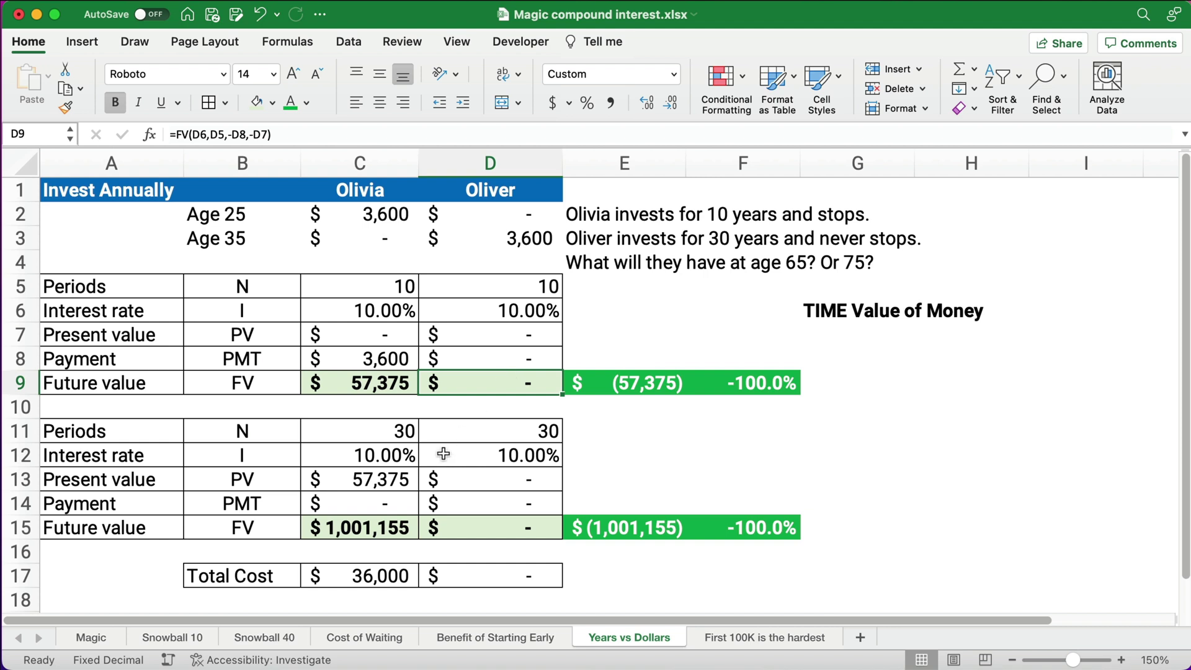
# Make the payment in D14 reference D3, so it becomes 3,600
pyautogui.click(490, 481)
pyautogui.click(502, 499)
pyautogui.write('36')
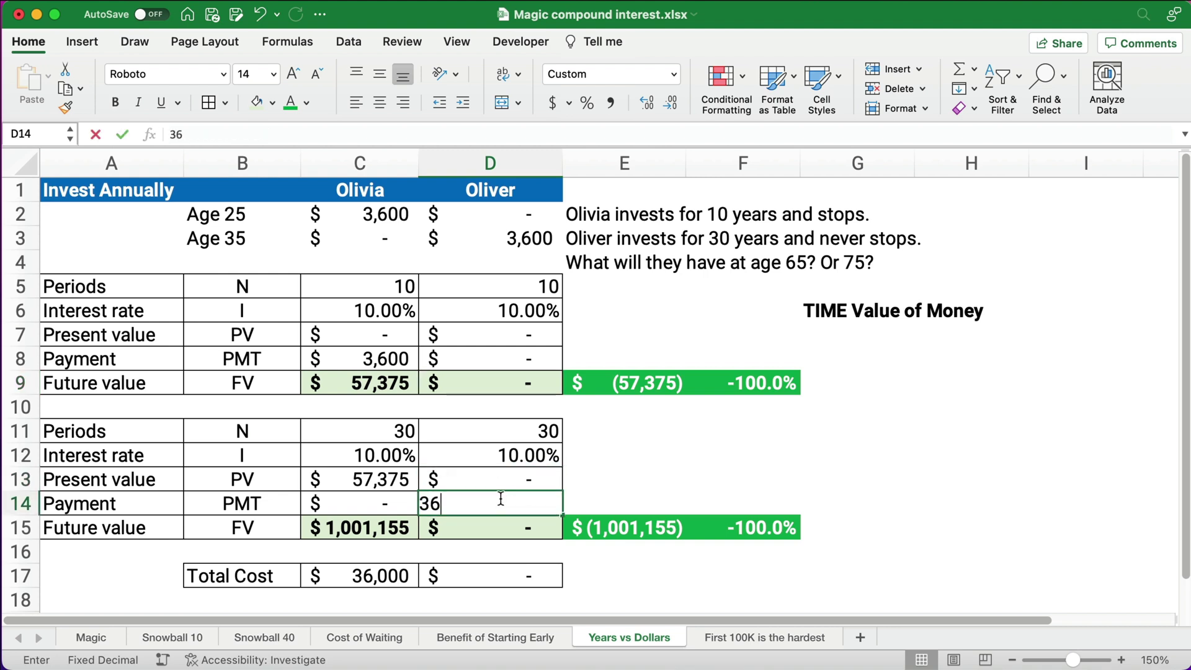
pyautogui.press('BackSpace')
pyautogui.press('BackSpace')
pyautogui.write('=D')
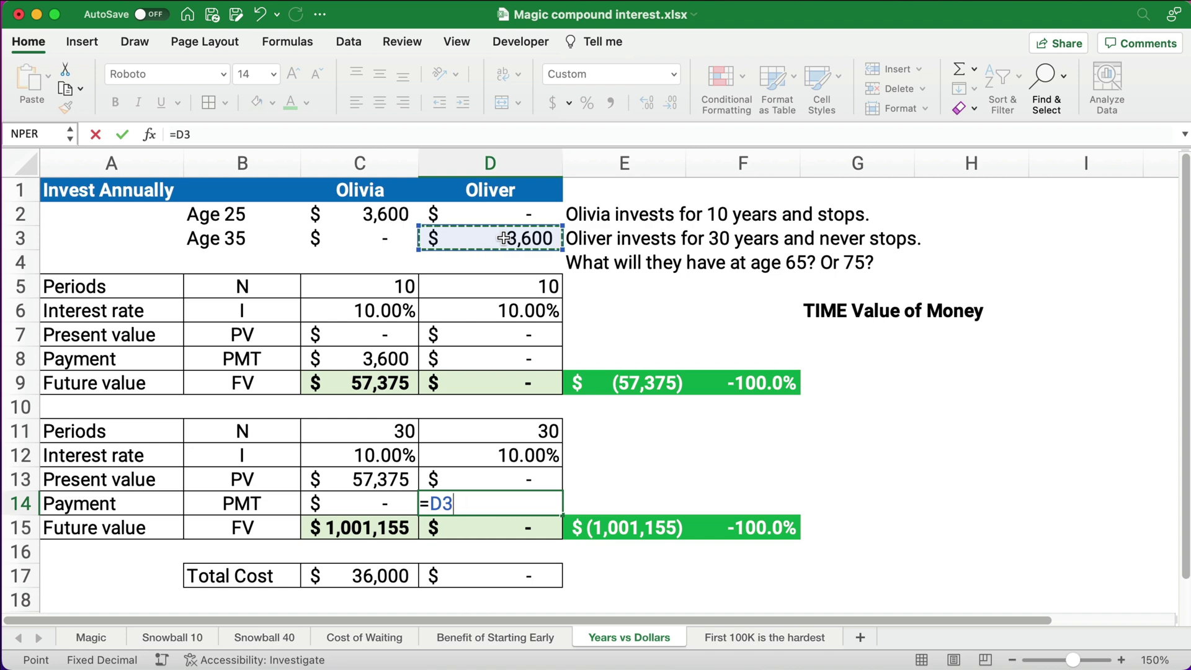
pyautogui.press('Return')
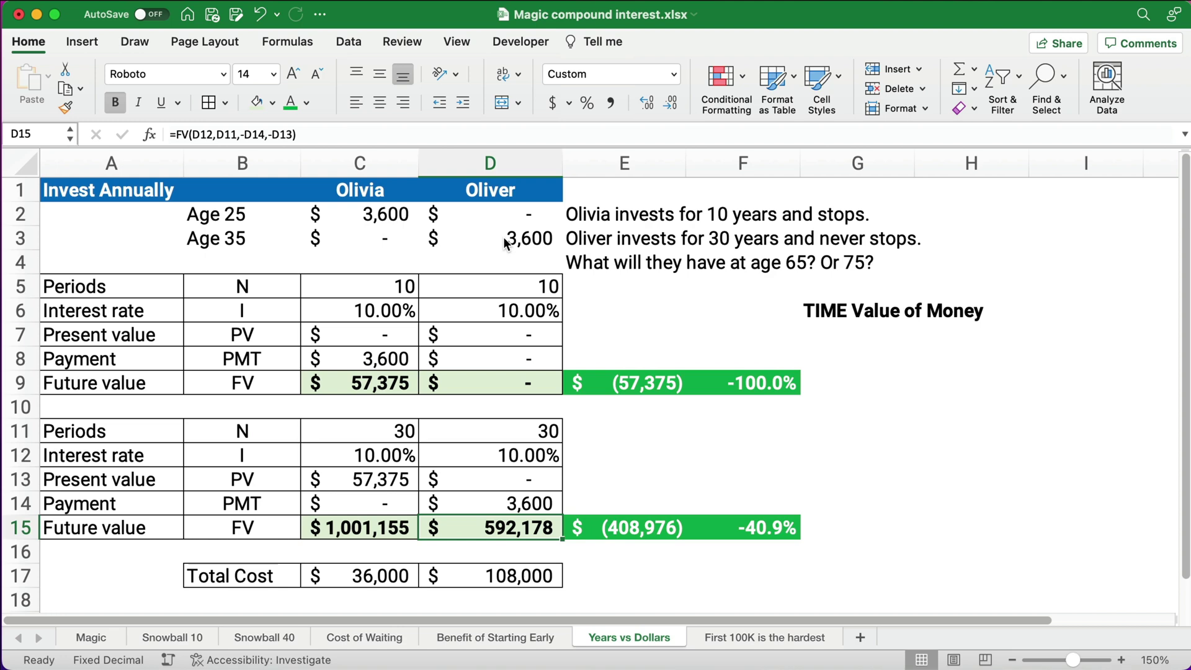
# Compare the C9 and D14 formulas and the row-15 future values (592,178 vs 1,001,155)
pyautogui.click(363, 386)
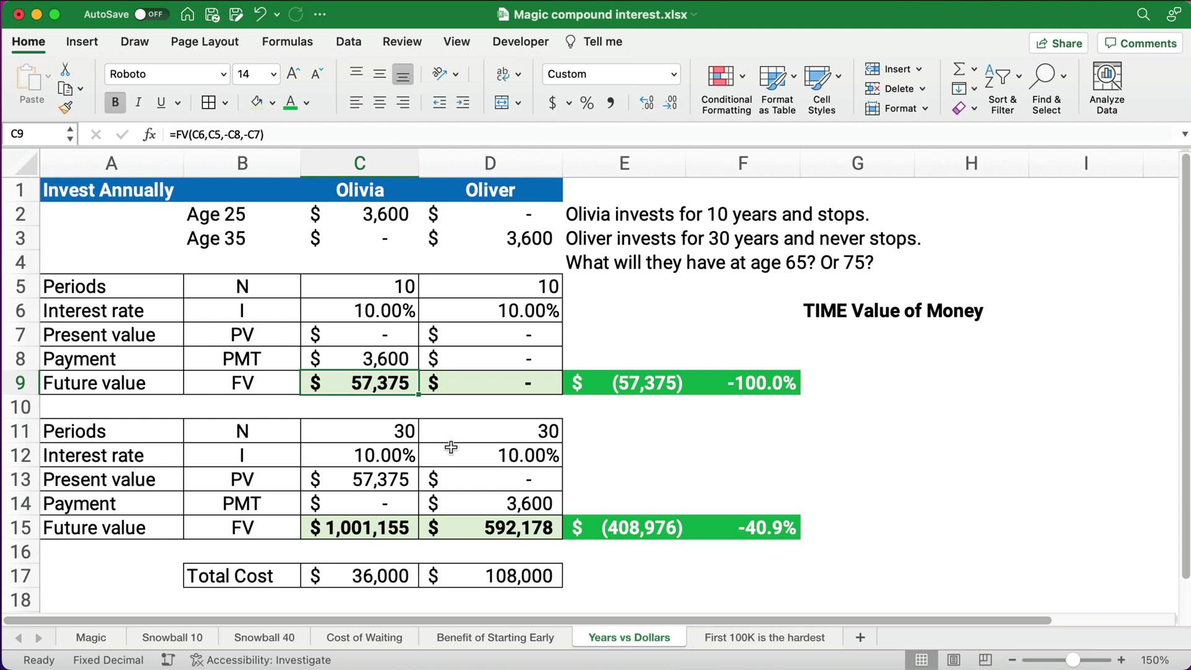
pyautogui.click(512, 505)
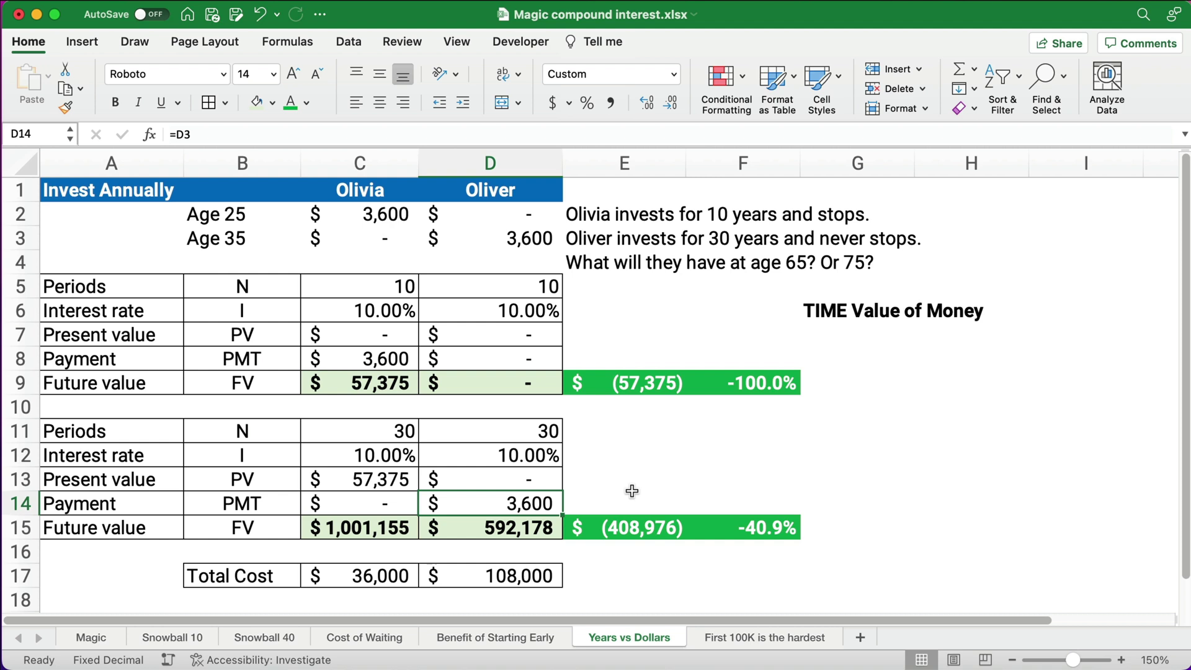
pyautogui.moveTo(335, 529); pyautogui.dragTo(614, 536)
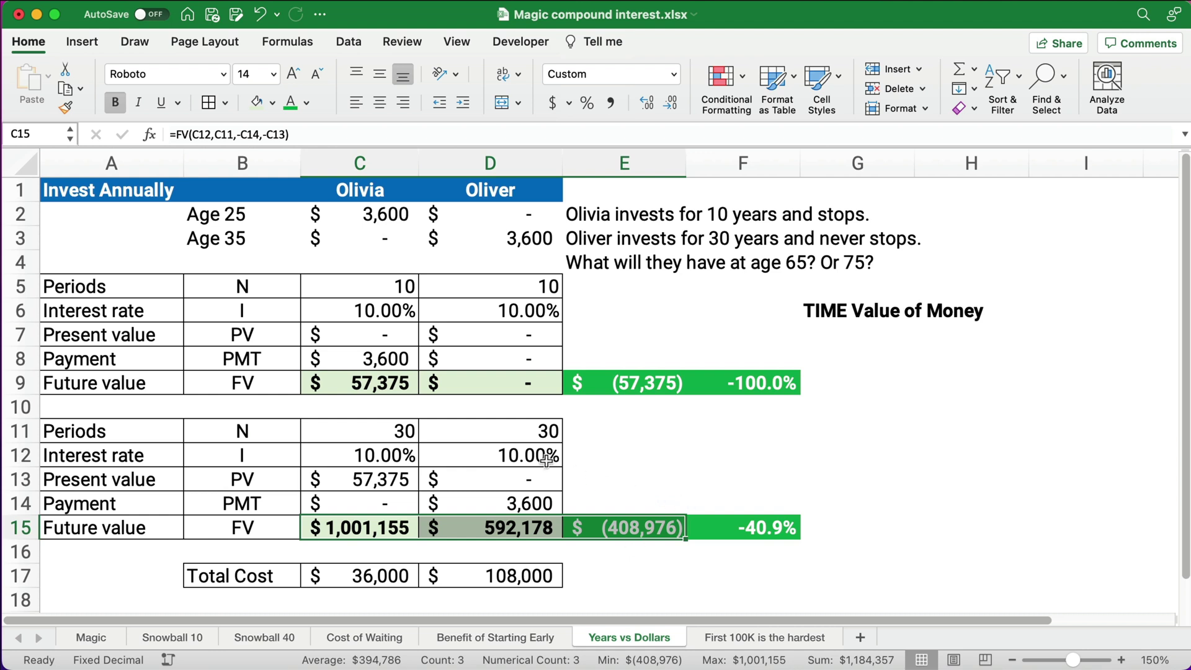
# Set periods in C11 to 40, check D15's future value, then go to the 'First 100K is the hardest' sheet
pyautogui.click(376, 424)
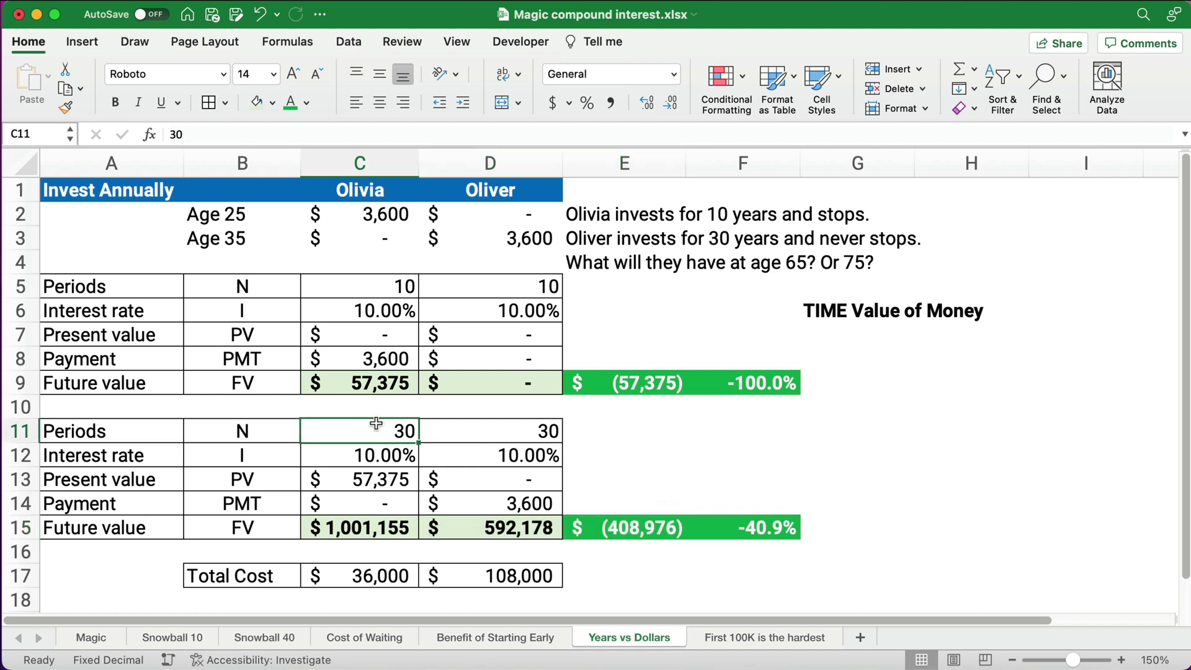
pyautogui.write('40')
pyautogui.press('Return')
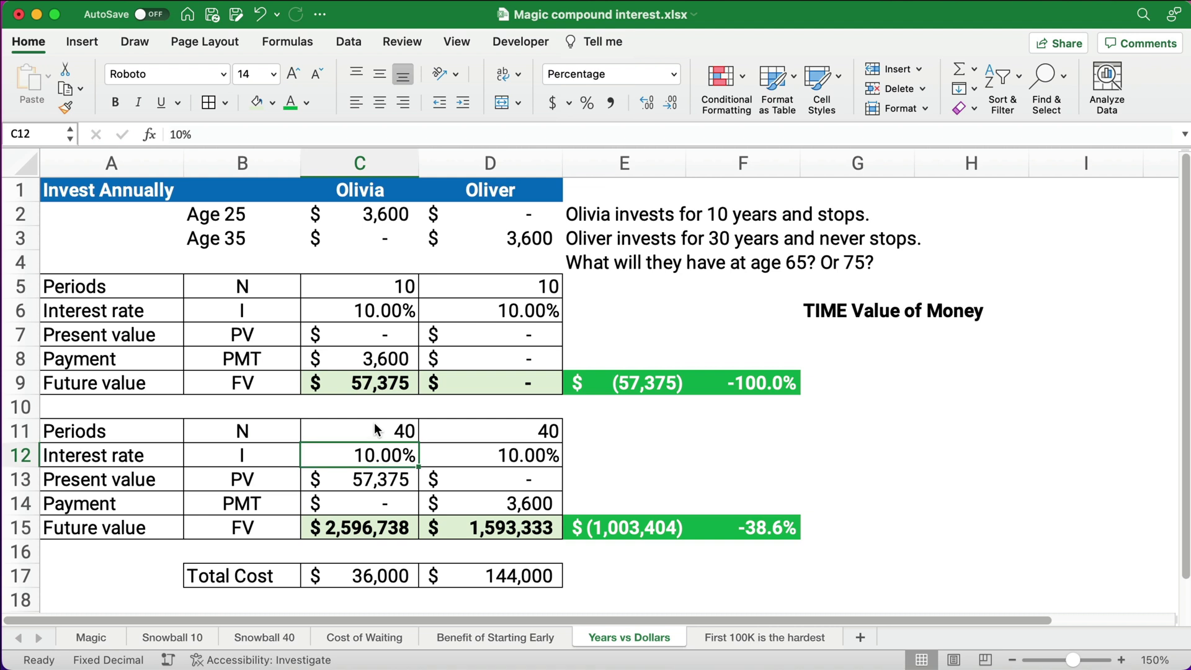
pyautogui.click(482, 528)
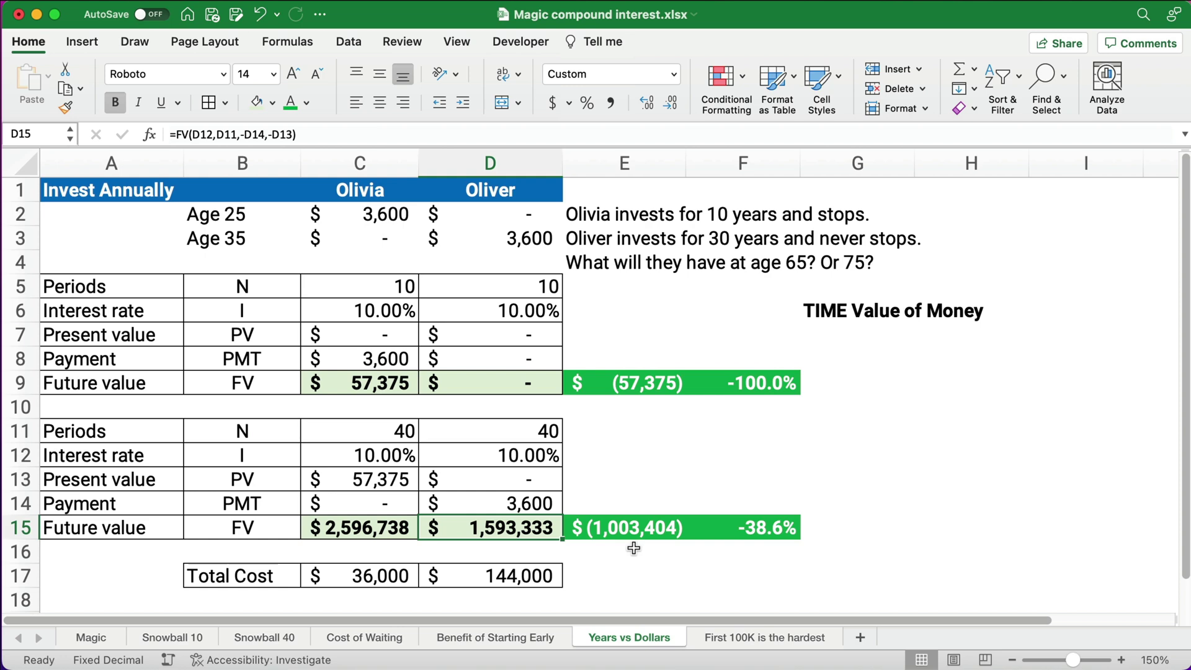
pyautogui.hotkey('ctrl', 'pagedown')
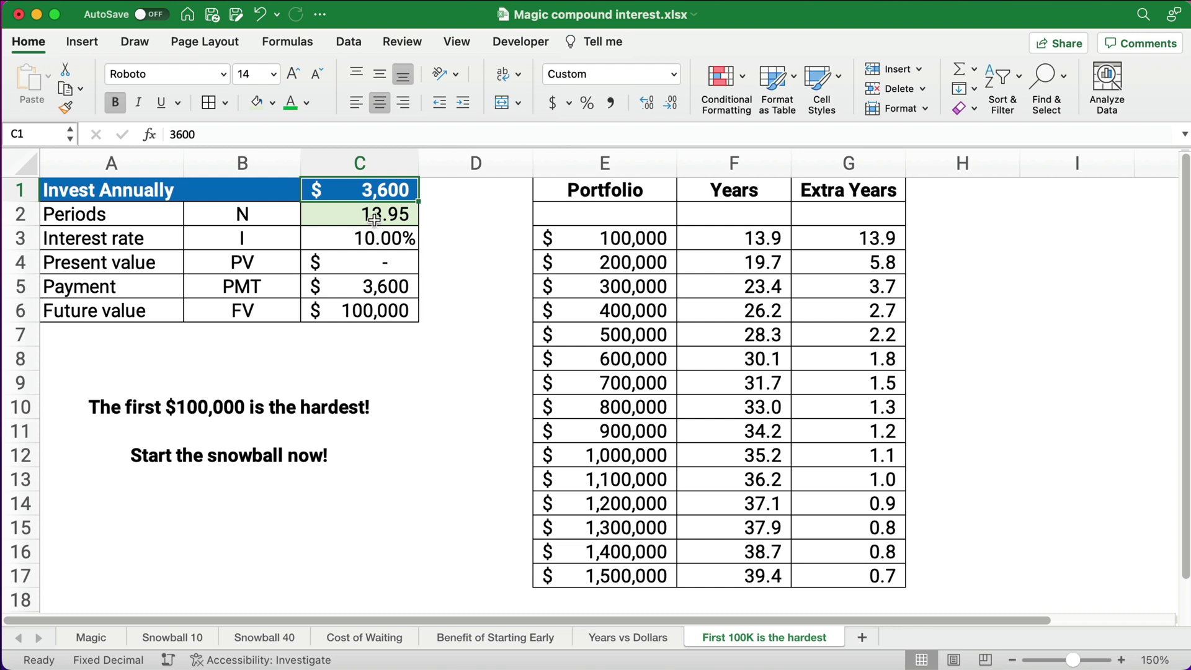
pyautogui.moveTo(617, 241); pyautogui.dragTo(812, 239)
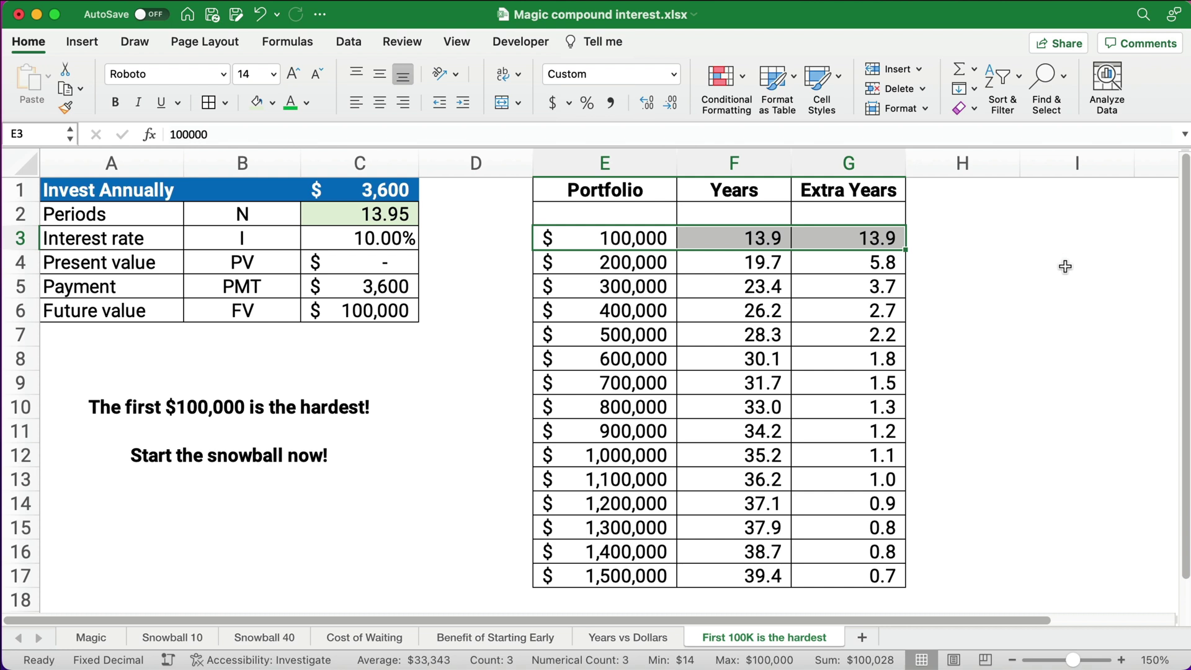
pyautogui.click(881, 259)
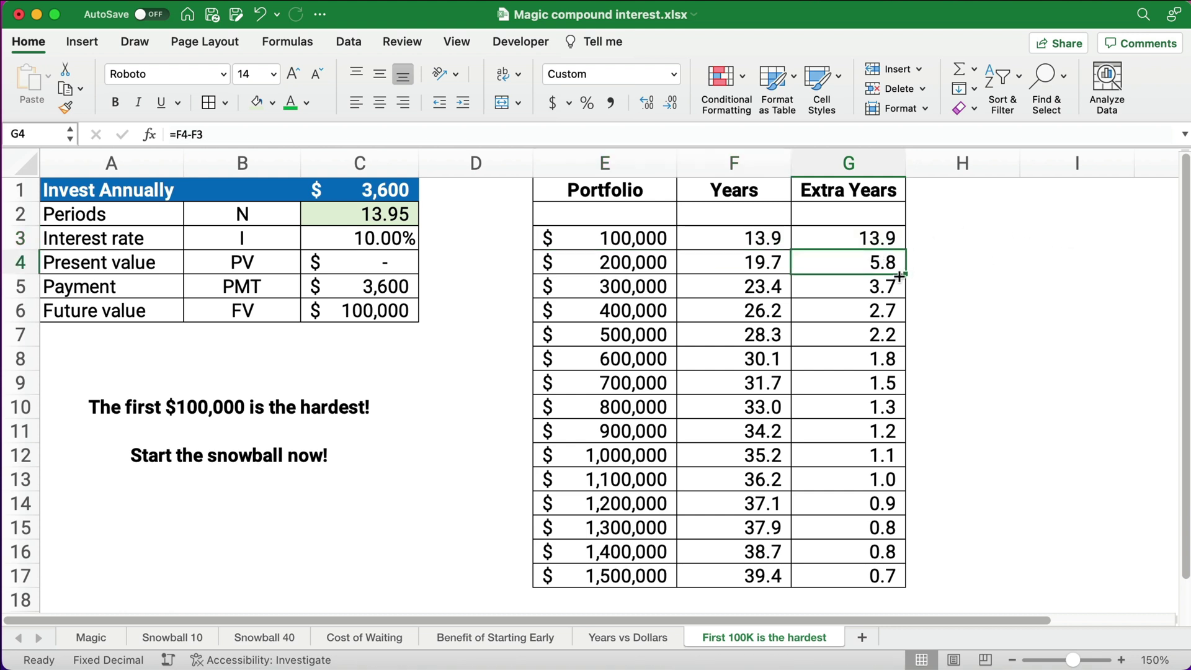
pyautogui.click(867, 285)
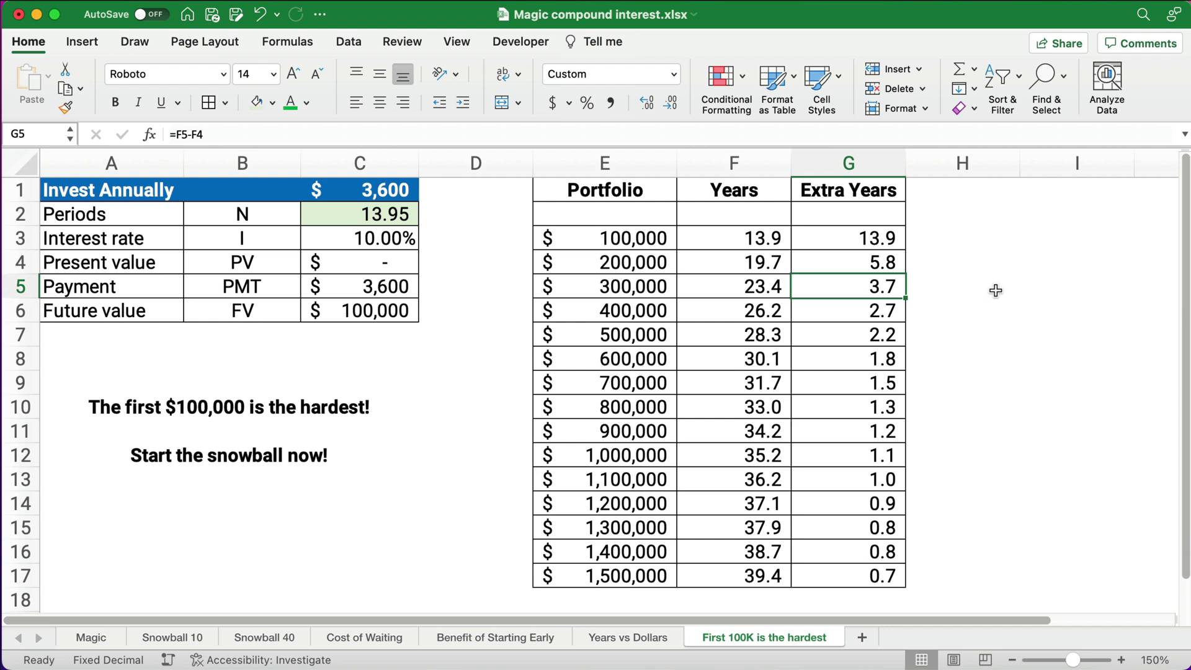
# Check G6's Extra Years formula and select G3:G7 to sum the first five values
pyautogui.click(884, 311)
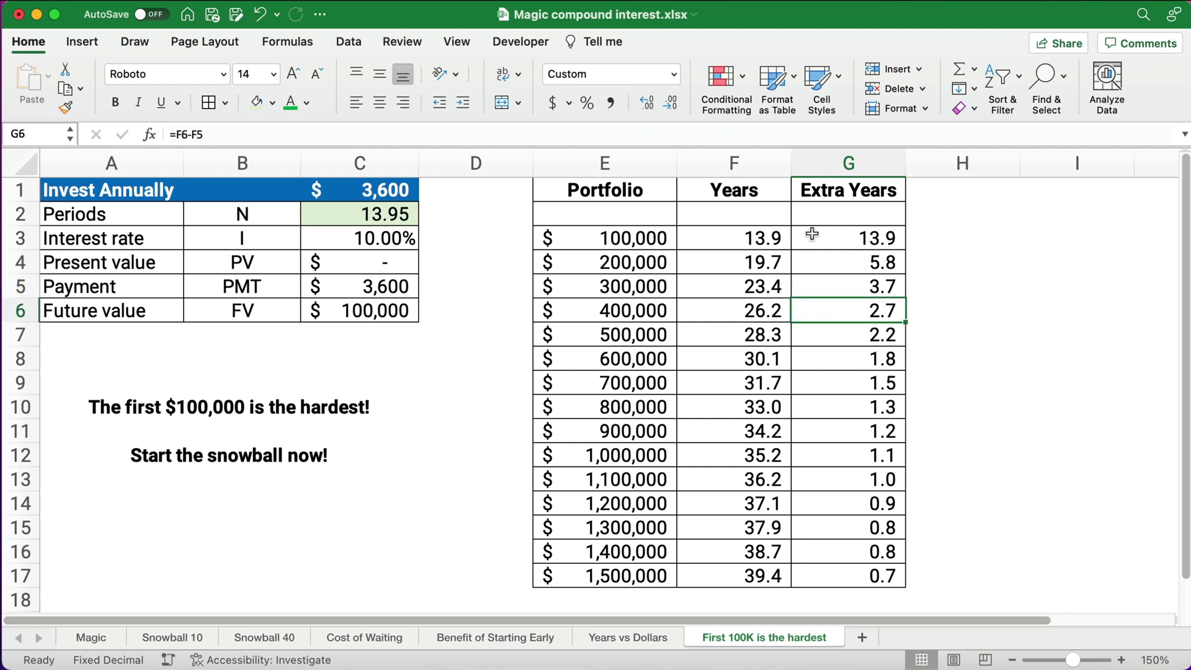
pyautogui.moveTo(842, 237); pyautogui.dragTo(861, 335)
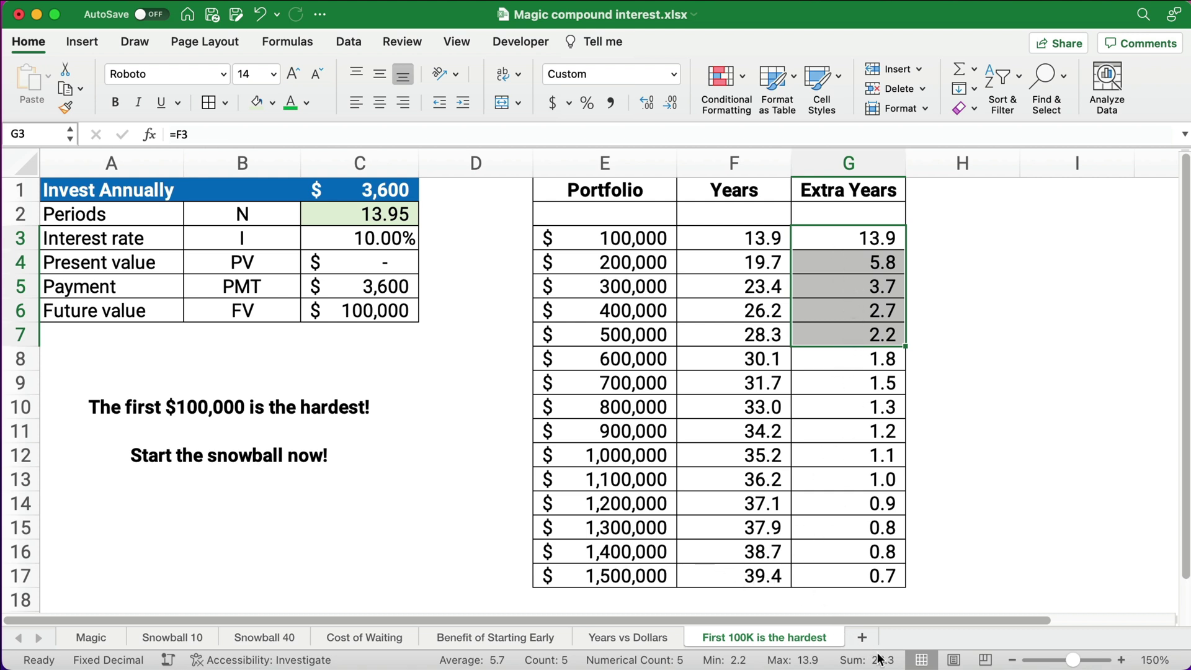
# Select G8:G17 to sum the Extra Years from 1.8 to 0.7, giving 11.0
pyautogui.moveTo(850, 359); pyautogui.dragTo(845, 571)
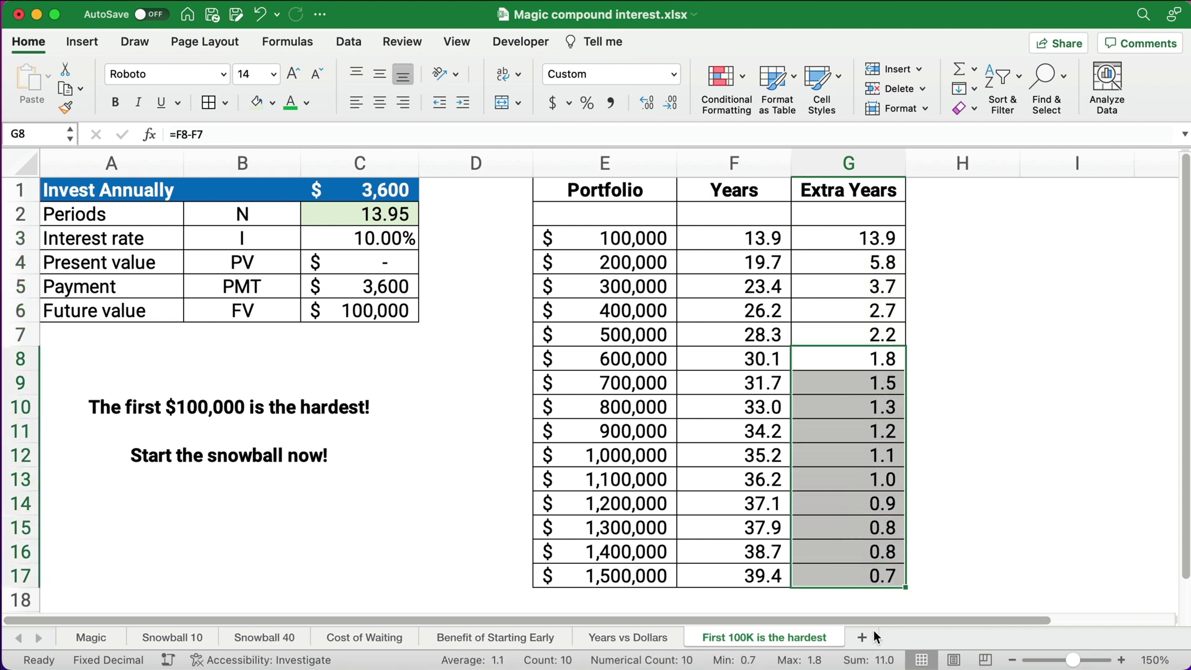